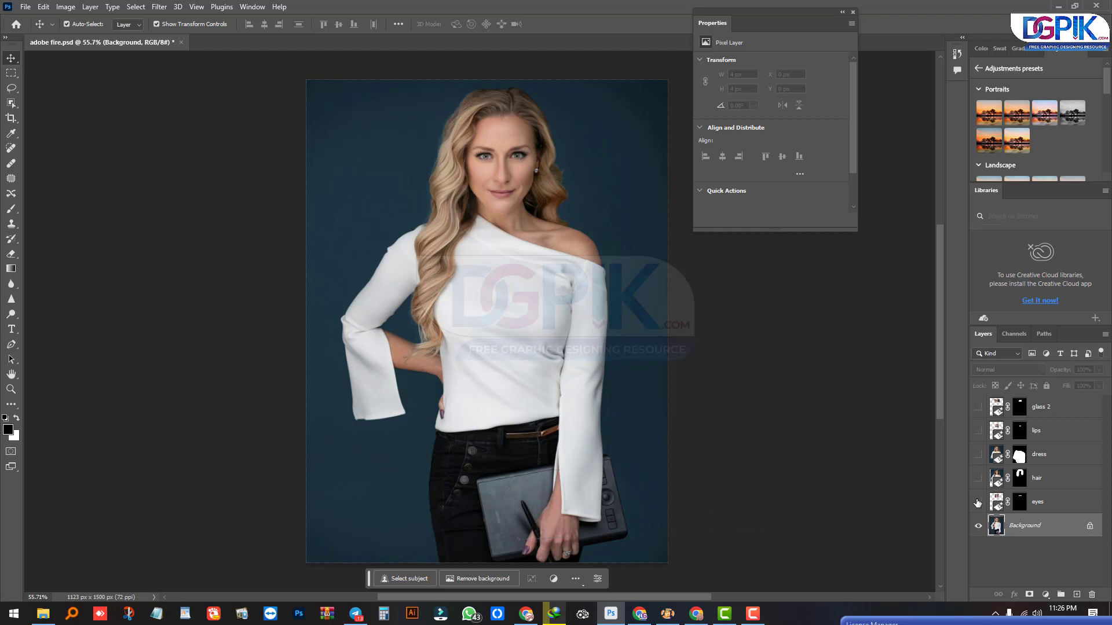
Show the eyes, hair, dress, lips and glass 2 layers one by one to preview each edit over the portrait
left_click(978, 503)
left_click(978, 479)
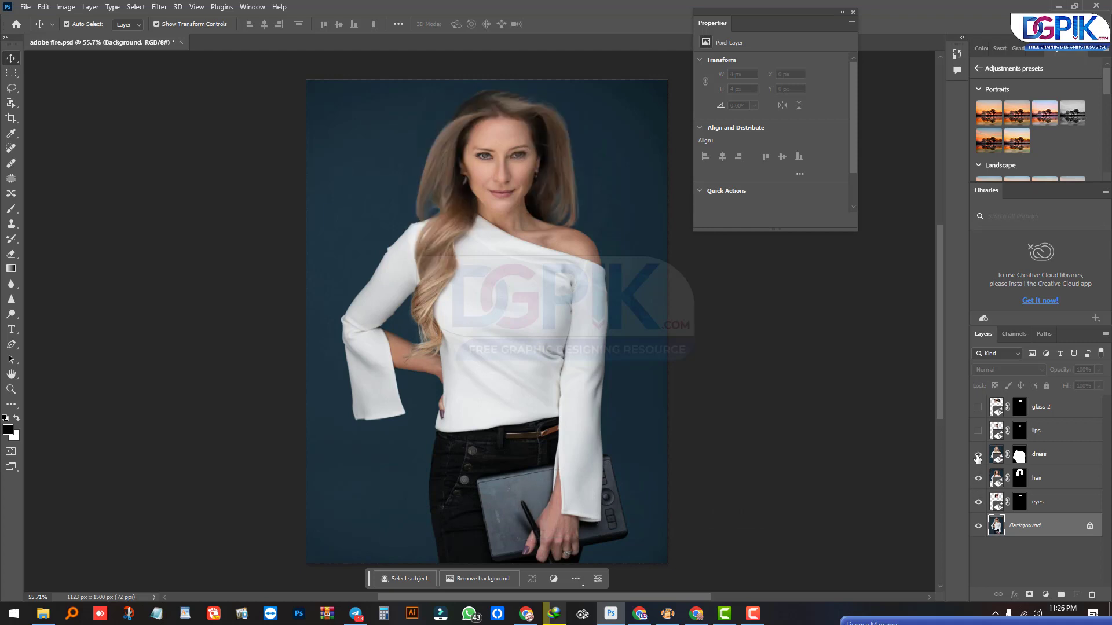
left_click(977, 456)
left_click(978, 456)
left_click(977, 455)
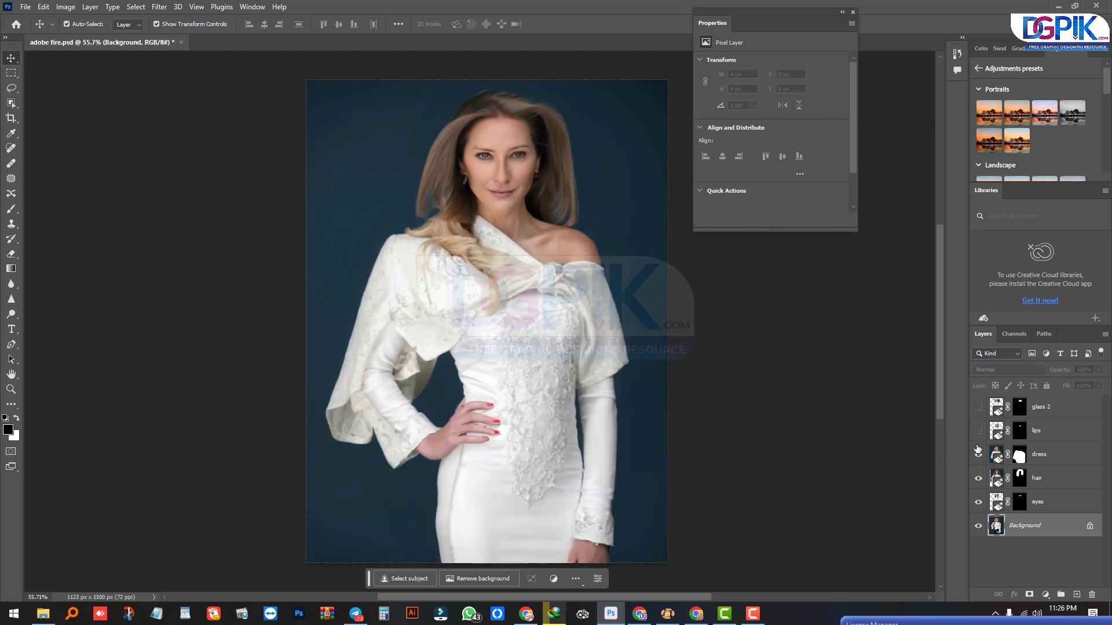
left_click(977, 431)
left_click(978, 432)
left_click(977, 431)
left_click(978, 408)
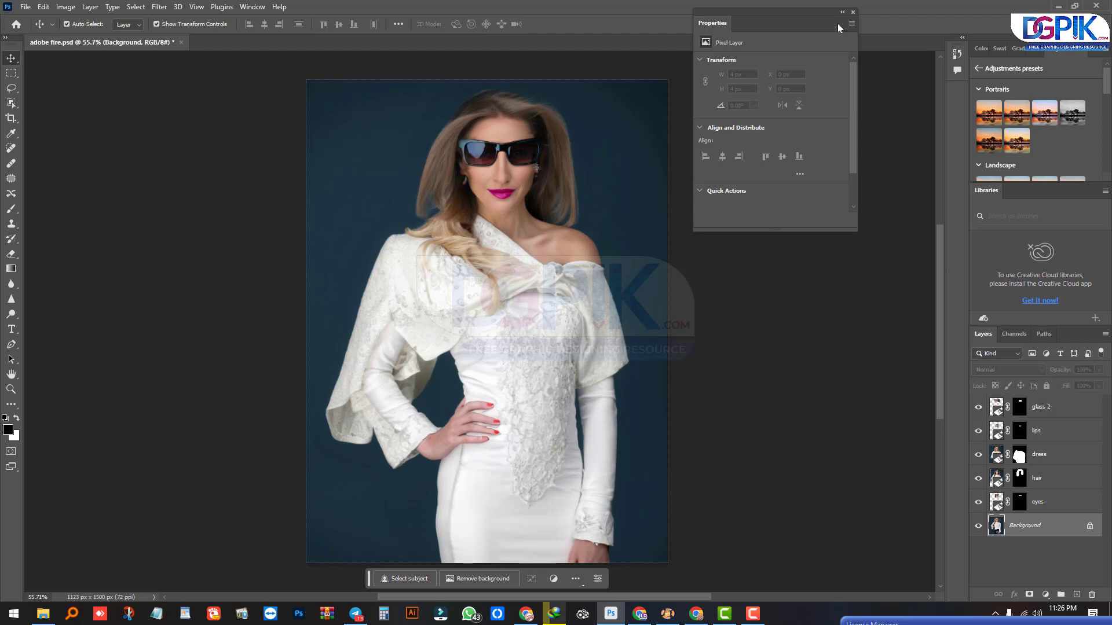
Compare the original image state with Snapshot 1 in the document history, then collapse the History and Properties panels
left_click(954, 55)
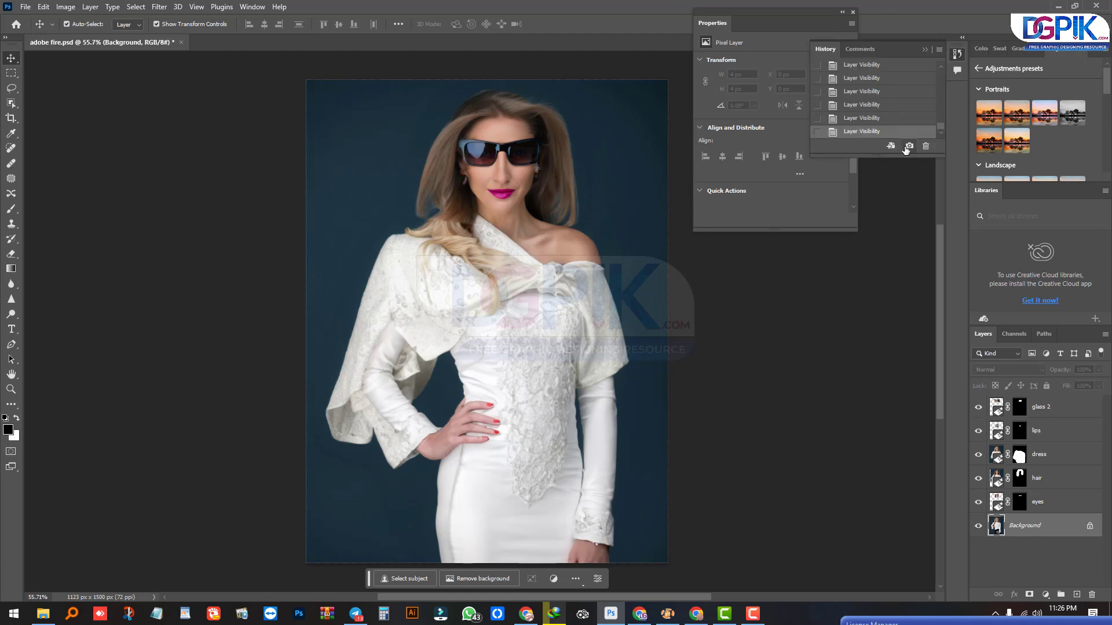
scroll(913, 97, "up", 5)
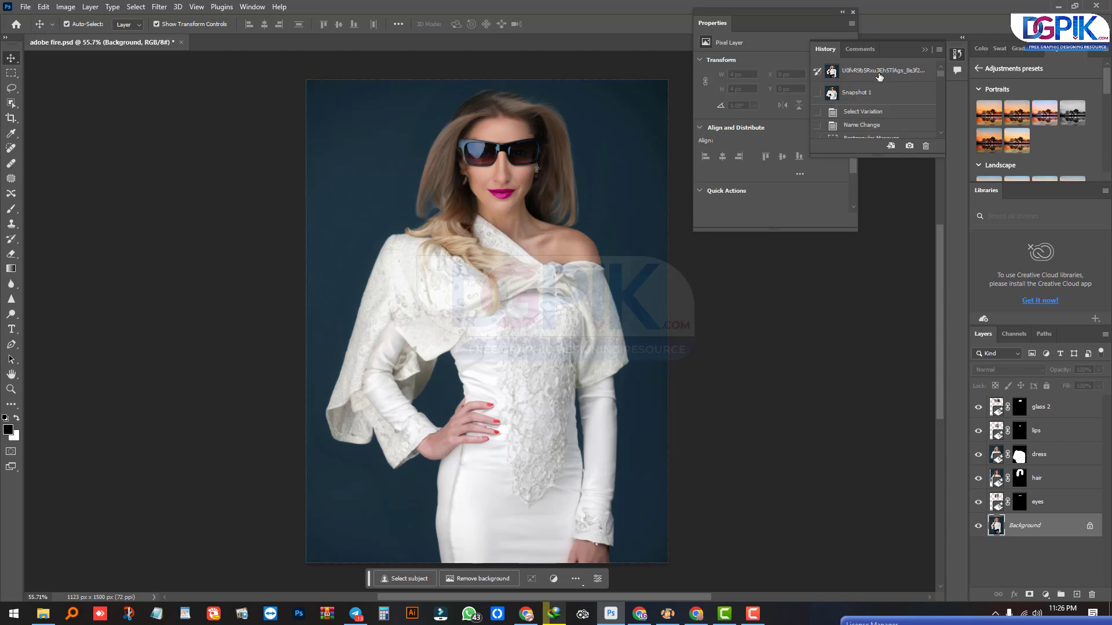
left_click(878, 74)
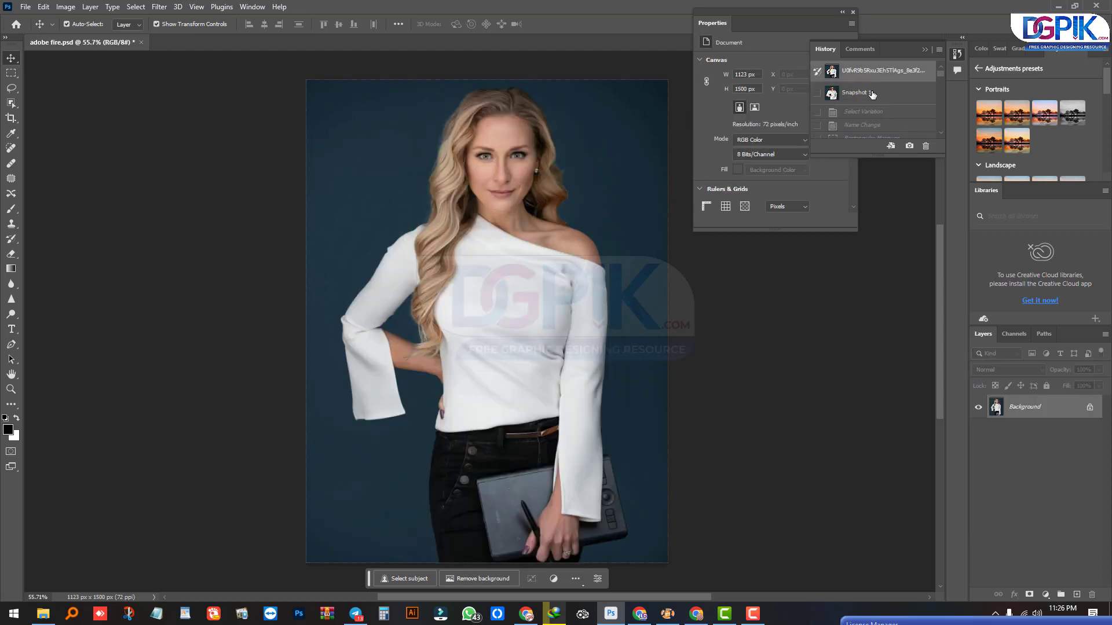
left_click(872, 94)
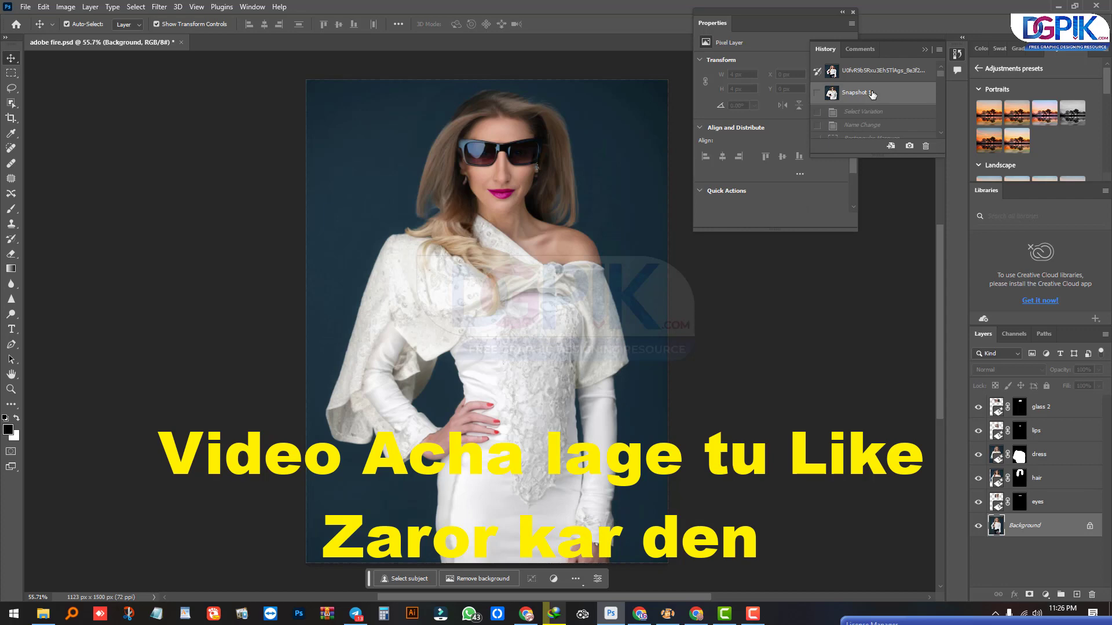
left_click(924, 50)
left_click(842, 12)
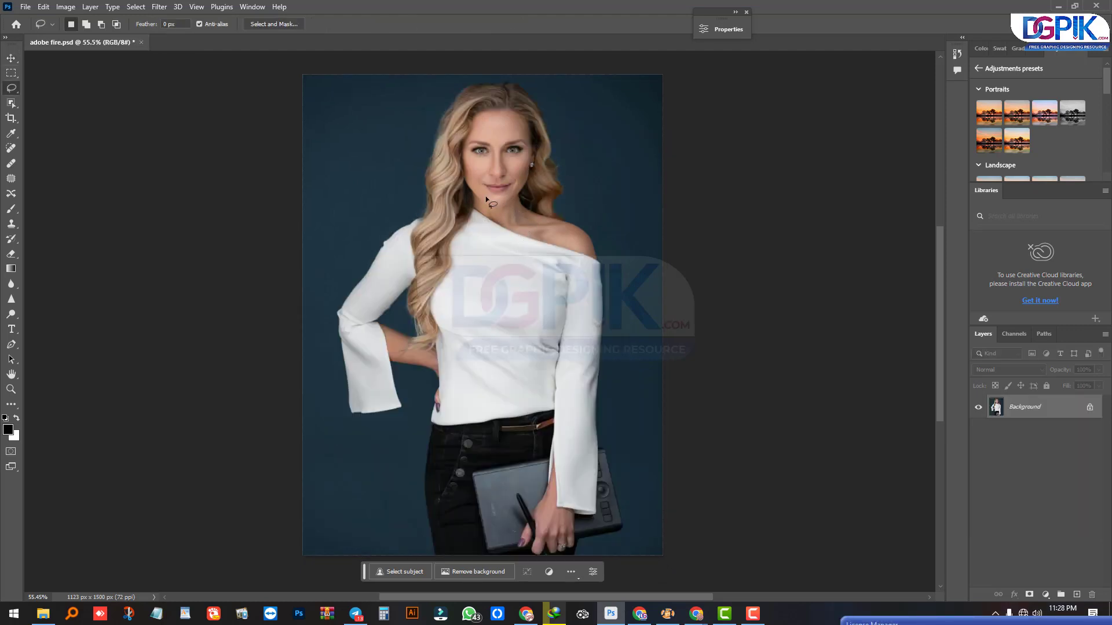
Try Generative Fill on freehand lasso selections around the woman's eyes and face, checking the signed-in account in between
mouse_move(451, 128)
left_mouse_down()
mouse_move(514, 130)
mouse_move(531, 157)
mouse_move(440, 127)
mouse_move(465, 123)
left_mouse_up()
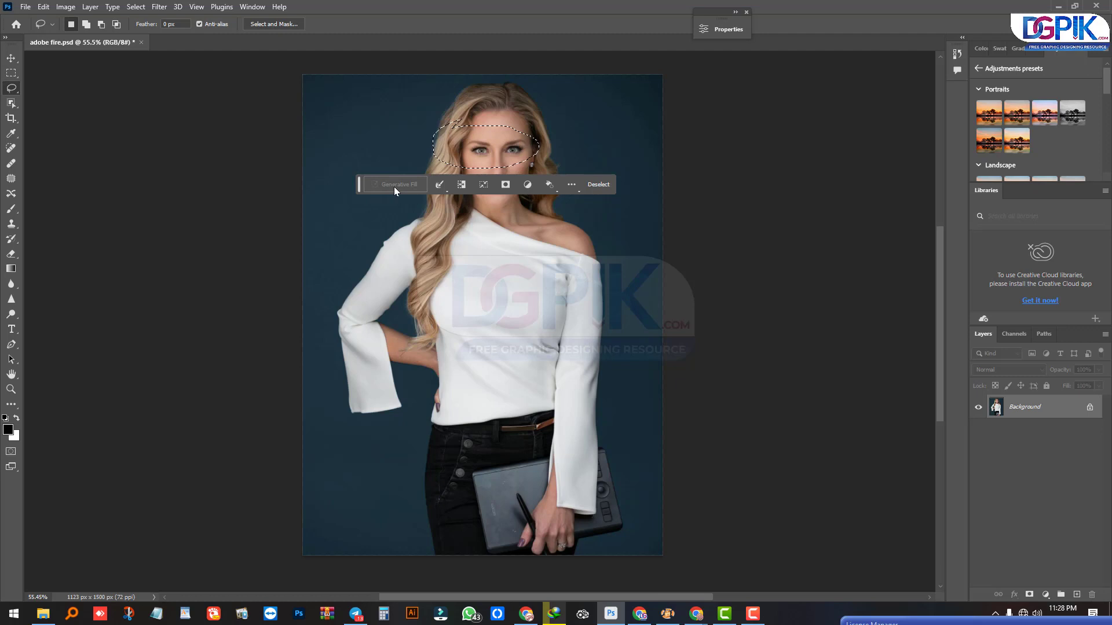
left_click(279, 7)
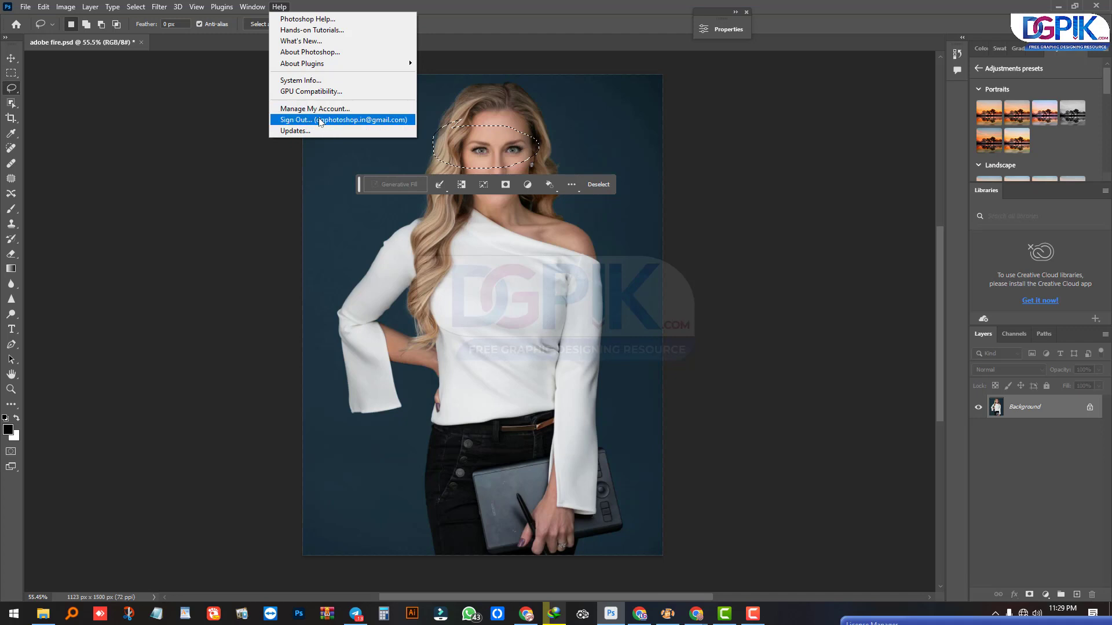
left_click(395, 184)
left_click(398, 183)
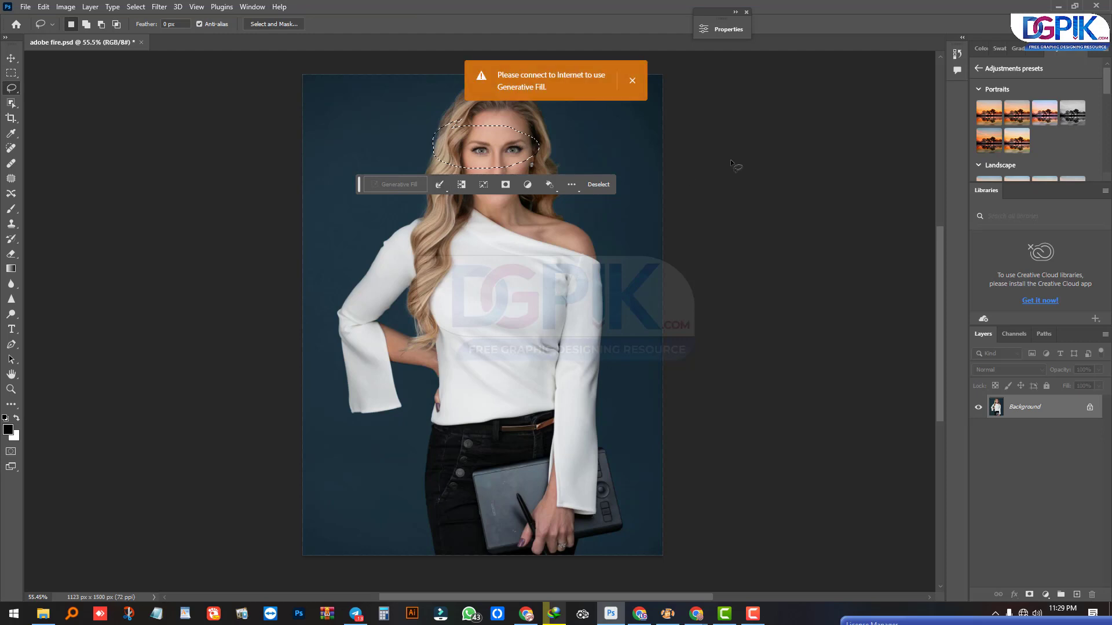
key("ctrl+d")
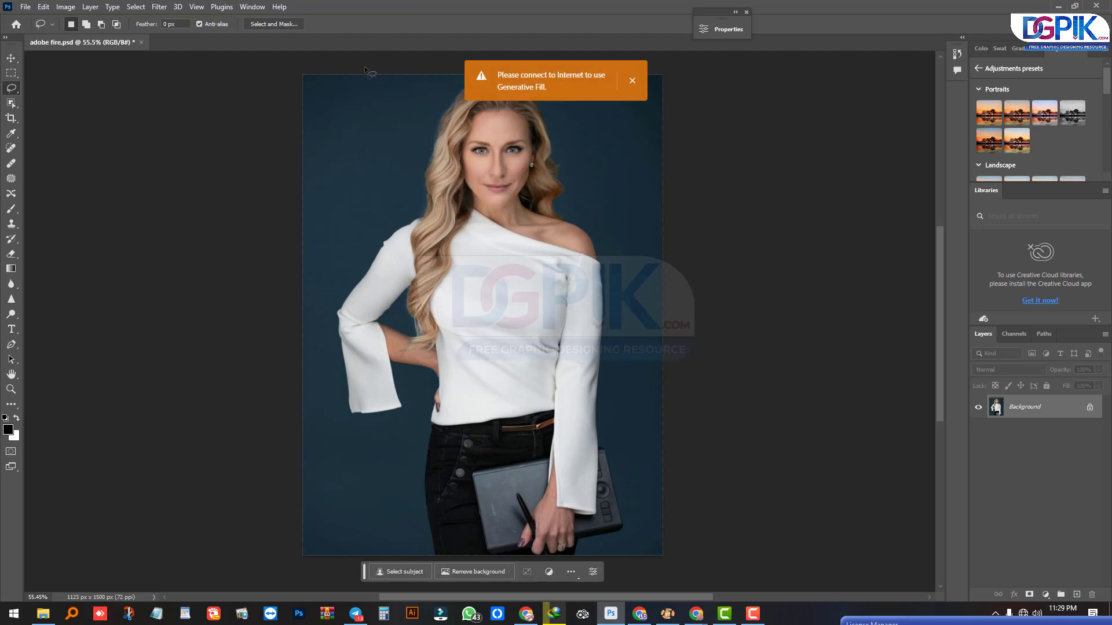
mouse_move(545, 95)
left_mouse_down()
mouse_move(529, 200)
mouse_move(496, 102)
left_mouse_up()
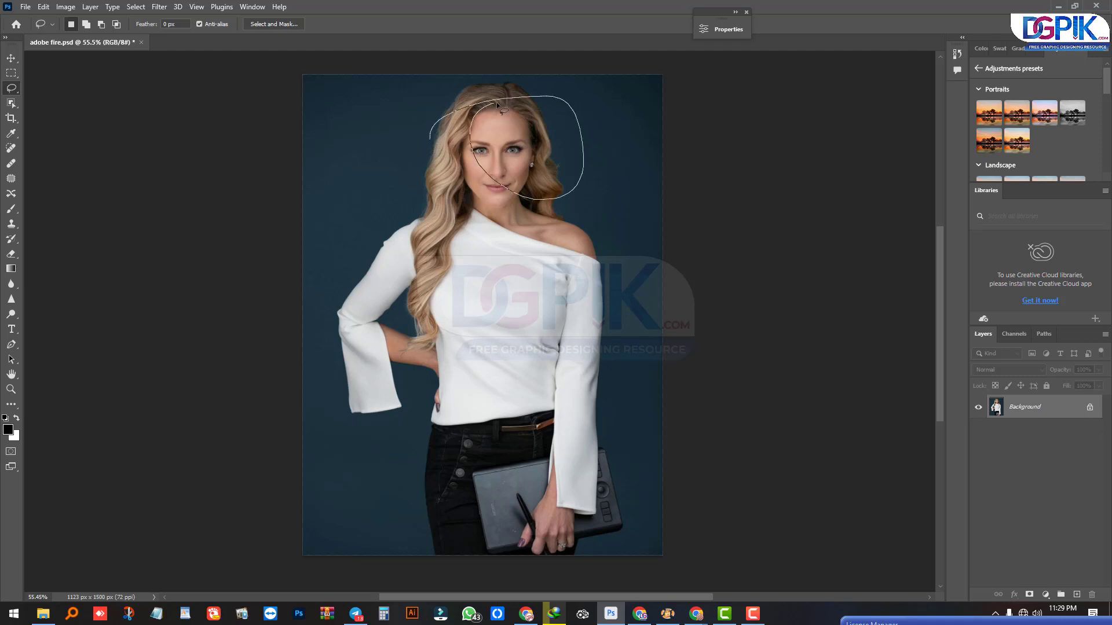
left_click(421, 215)
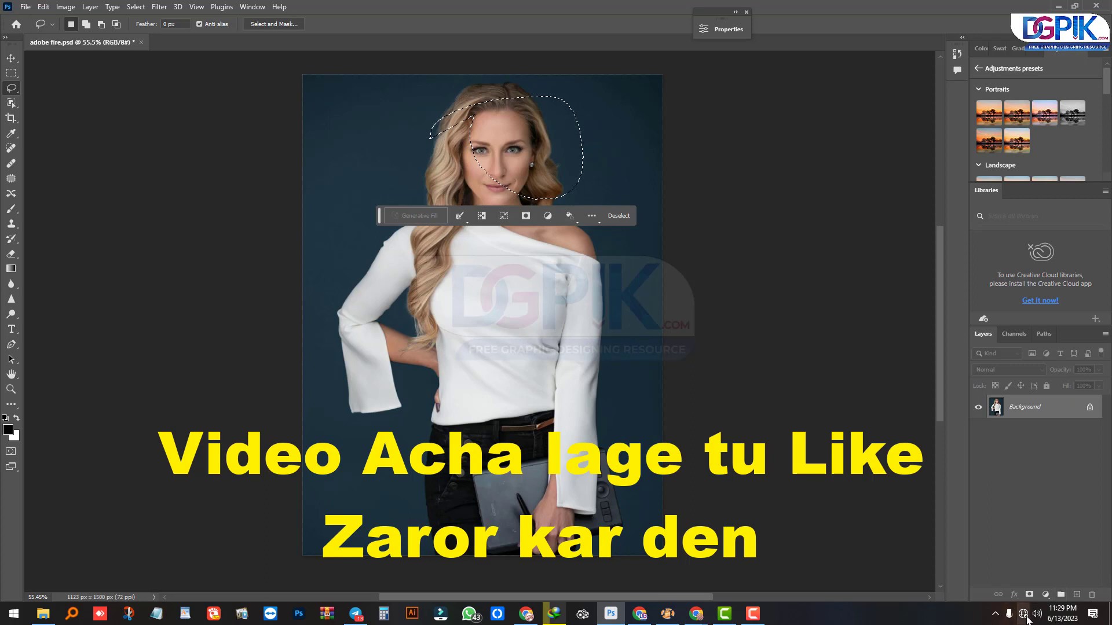
Connect the computer to the TECNO POVA Neo 2 Wi-Fi network and return to the image
mouse_move(1026, 621)
left_click(1023, 617)
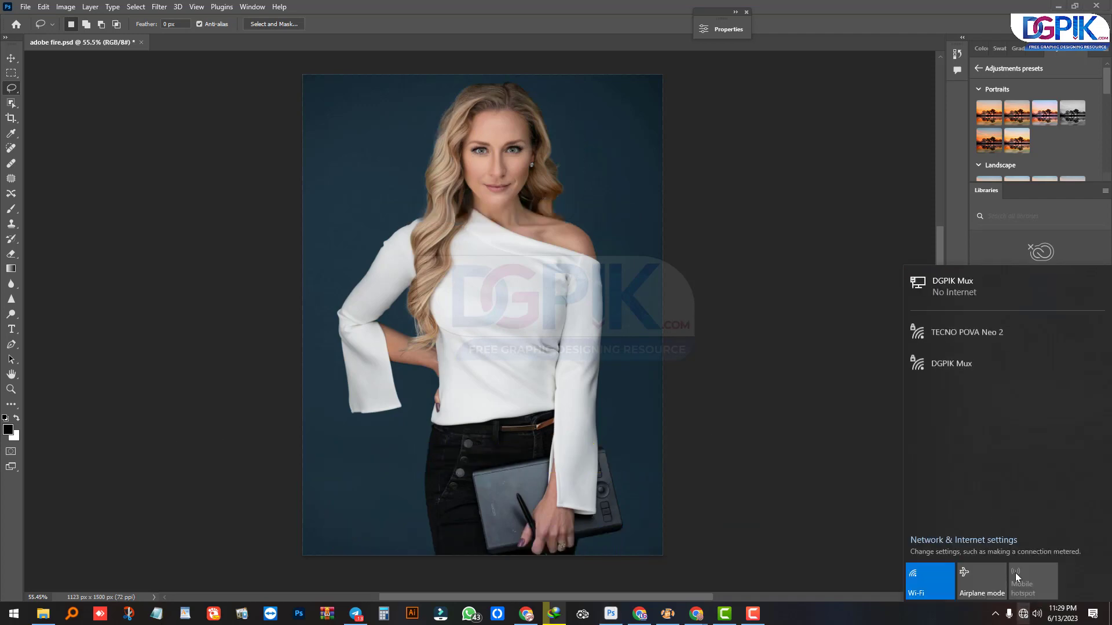
left_click(966, 333)
left_click(1042, 384)
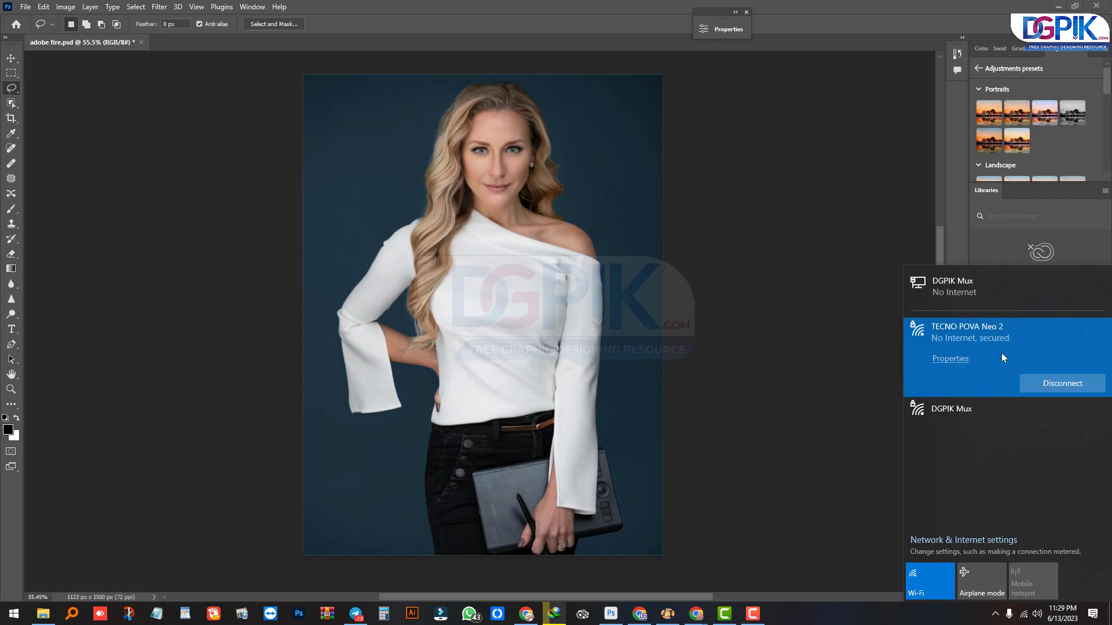
left_click(836, 437)
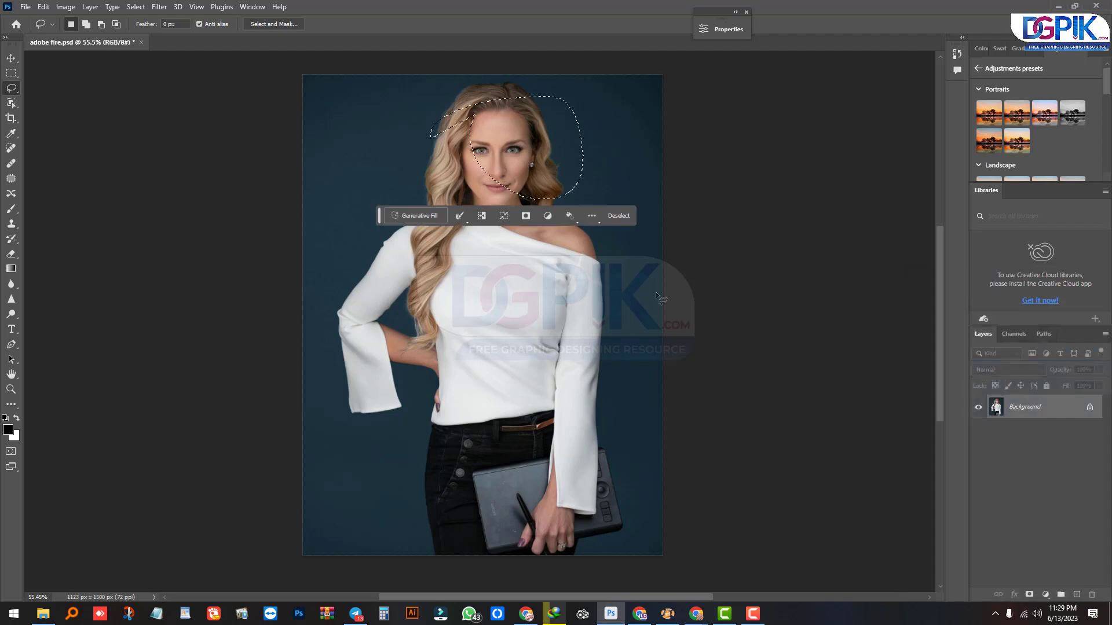
Replace the lasso selection with a rectangular selection of about 266 × 116 px around the woman's eyes
mouse_move(489, 174)
left_mouse_down()
mouse_move(556, 87)
mouse_move(425, 135)
mouse_move(487, 170)
left_mouse_up()
left_click(477, 141)
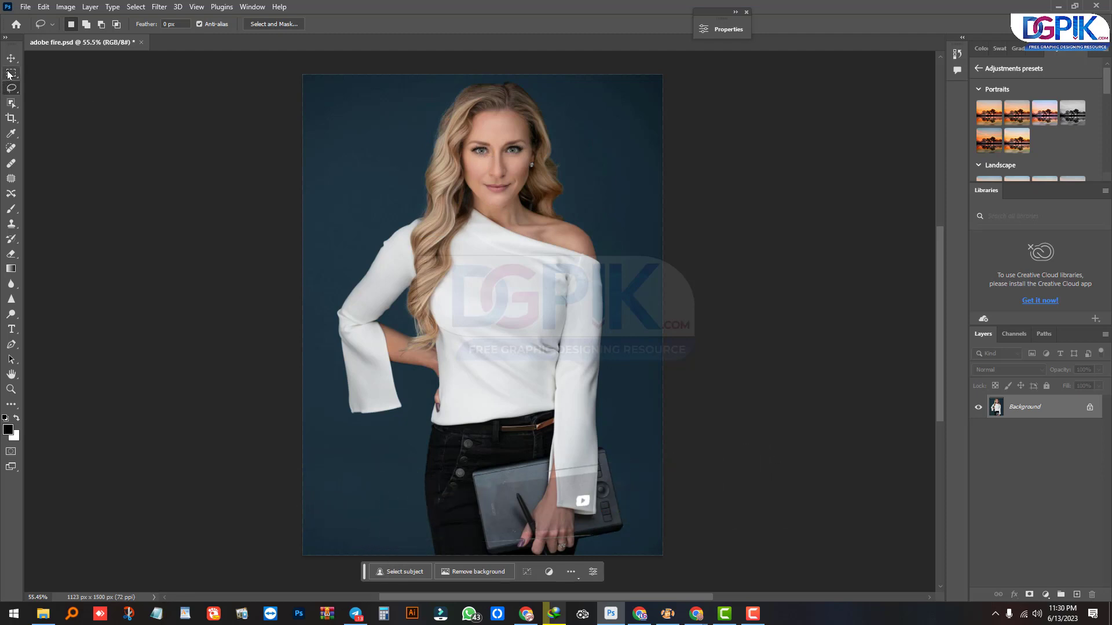
key("m")
left_click(451, 130)
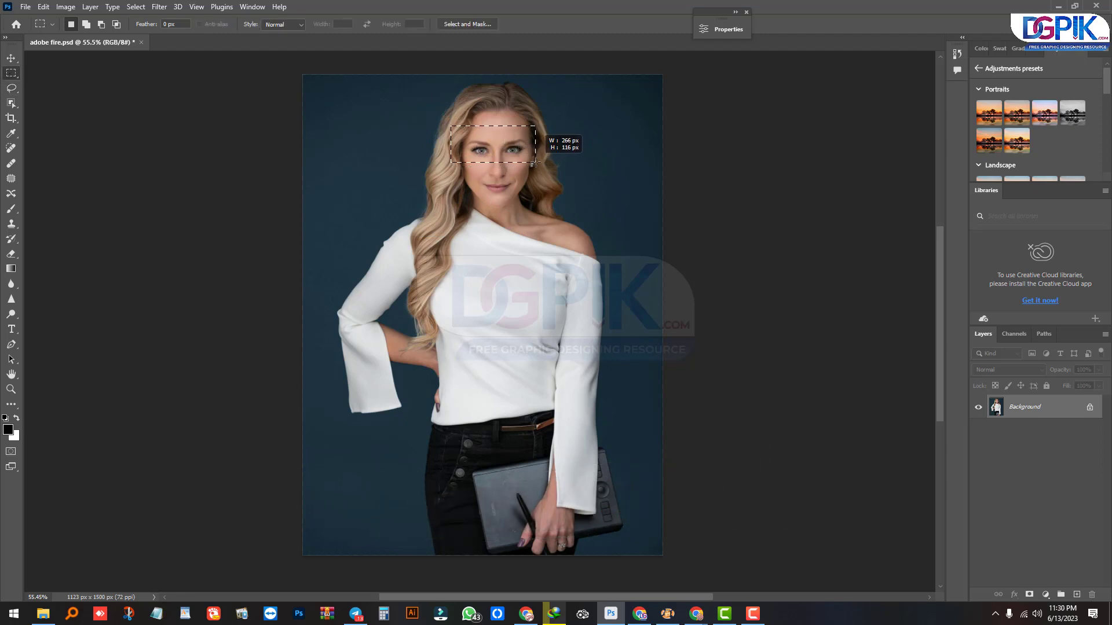
left_click_drag(535, 161, 535, 162)
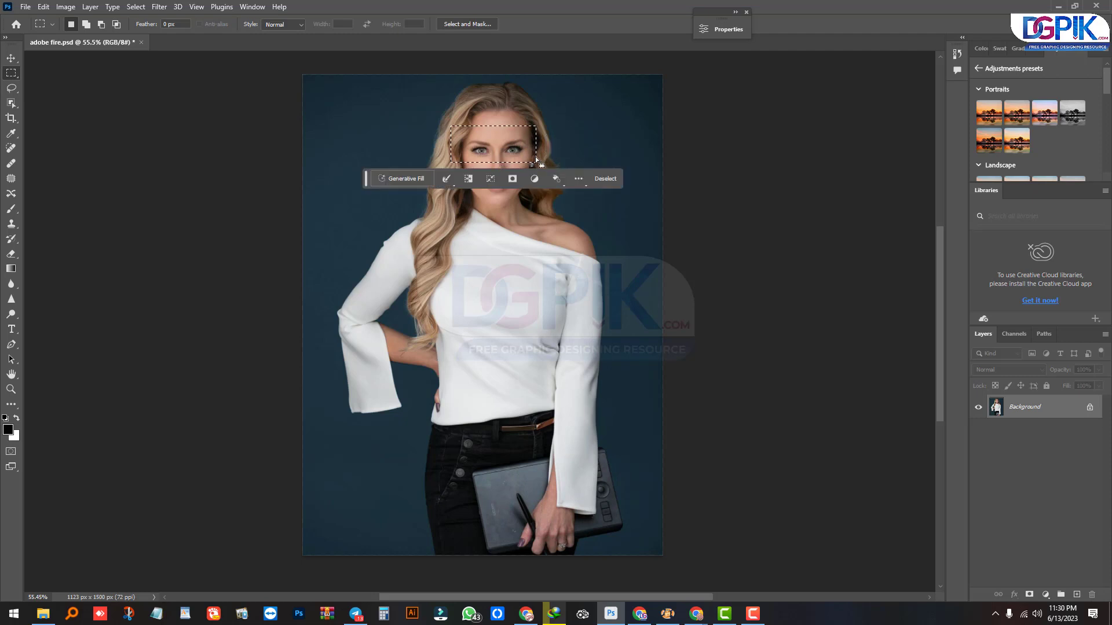
Try Generative Fill on the eye selection with the nonsense prompt "vffhjsfg" and collapse the Properties panel
left_click(408, 178)
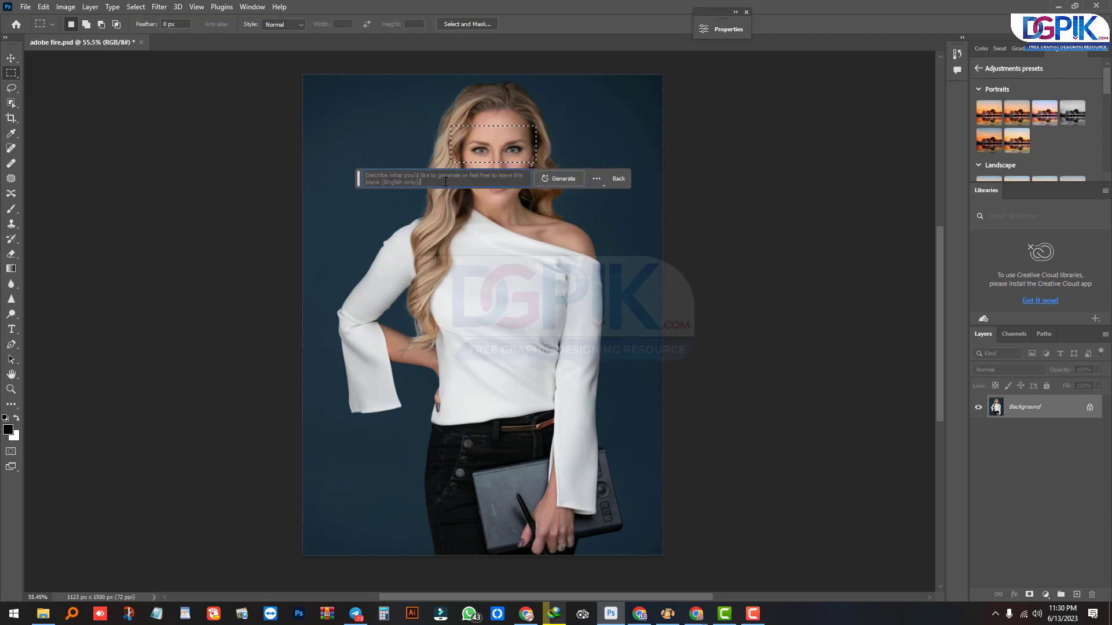
left_click(435, 182)
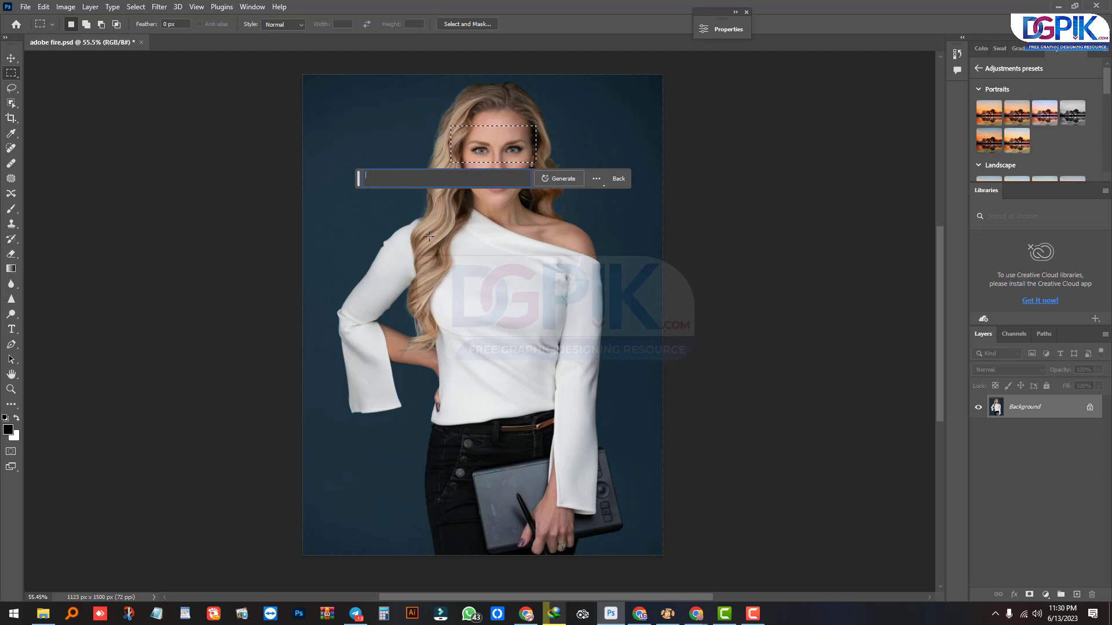
type("vffhjsfg")
key("Return")
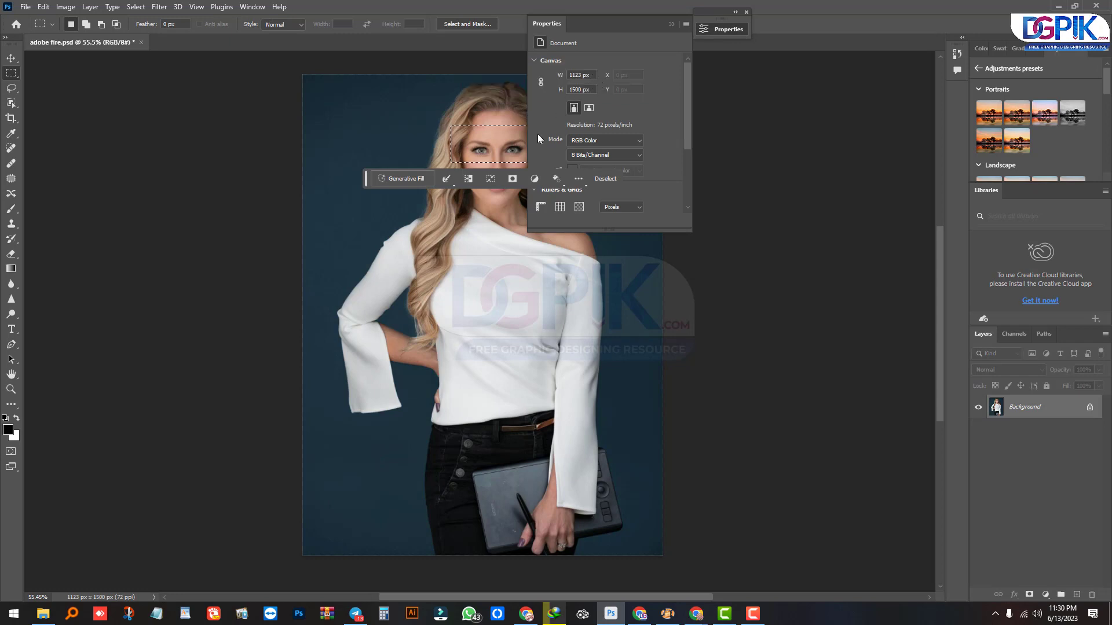
left_click(672, 24)
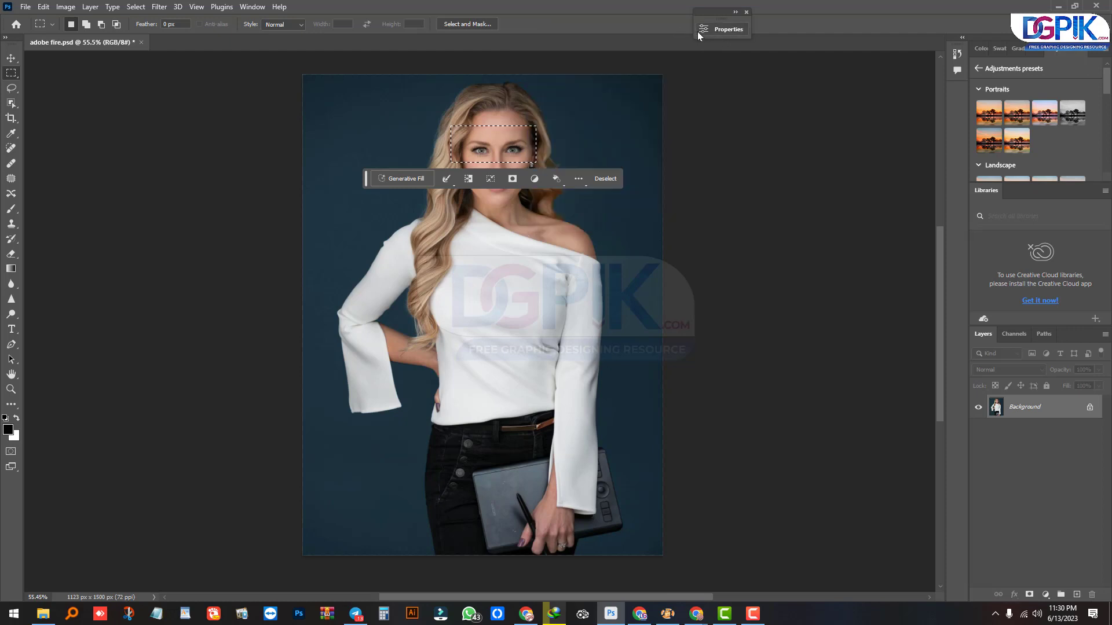
Try Generative Fill on the eye selection with the misspelled prompt "drass"
left_click(419, 180)
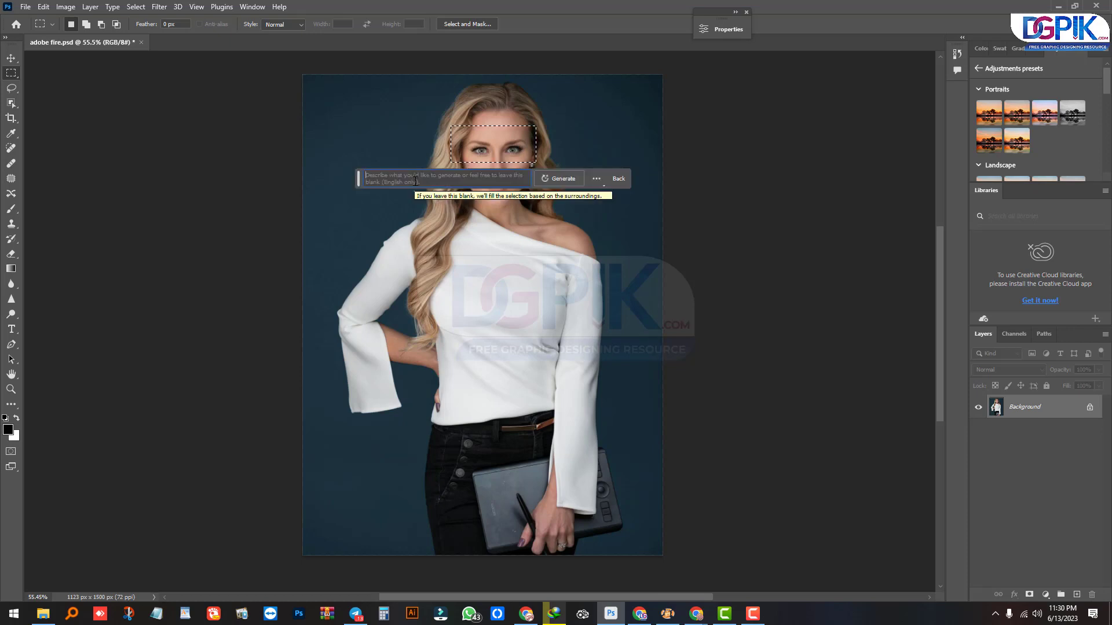
type("drass")
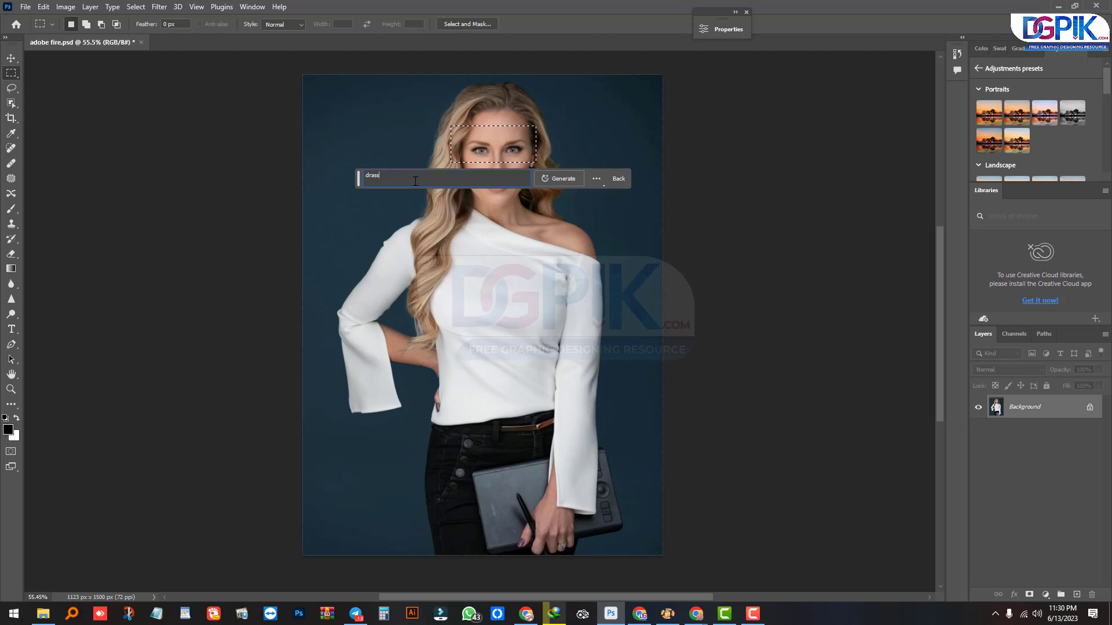
key("Return")
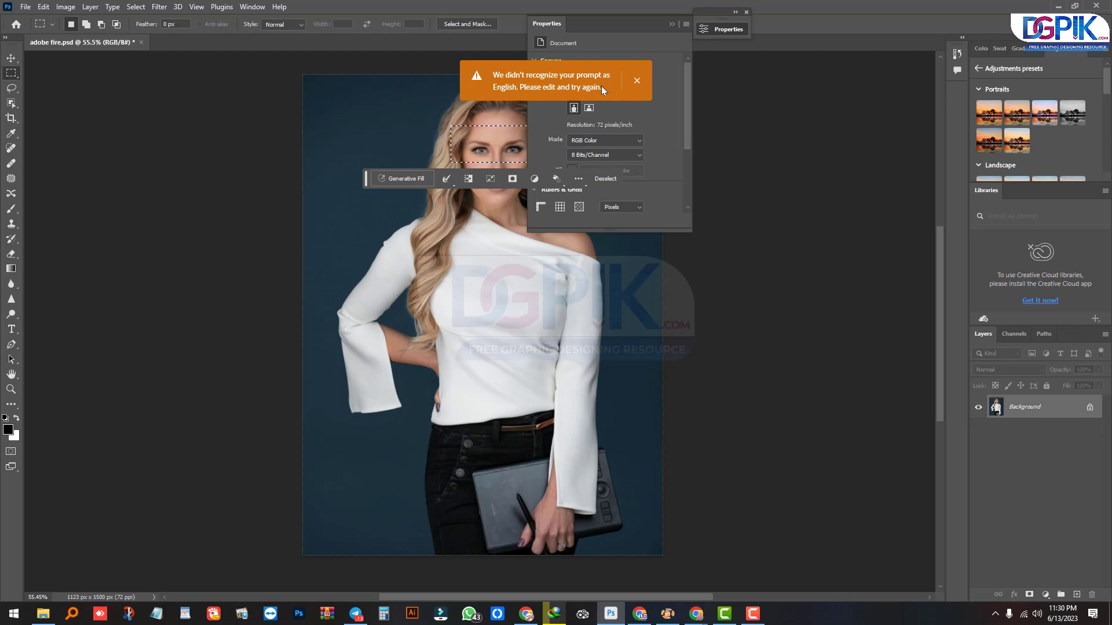
Run Generative Fill on the eye selection with the prompt "dress"
left_click(399, 178)
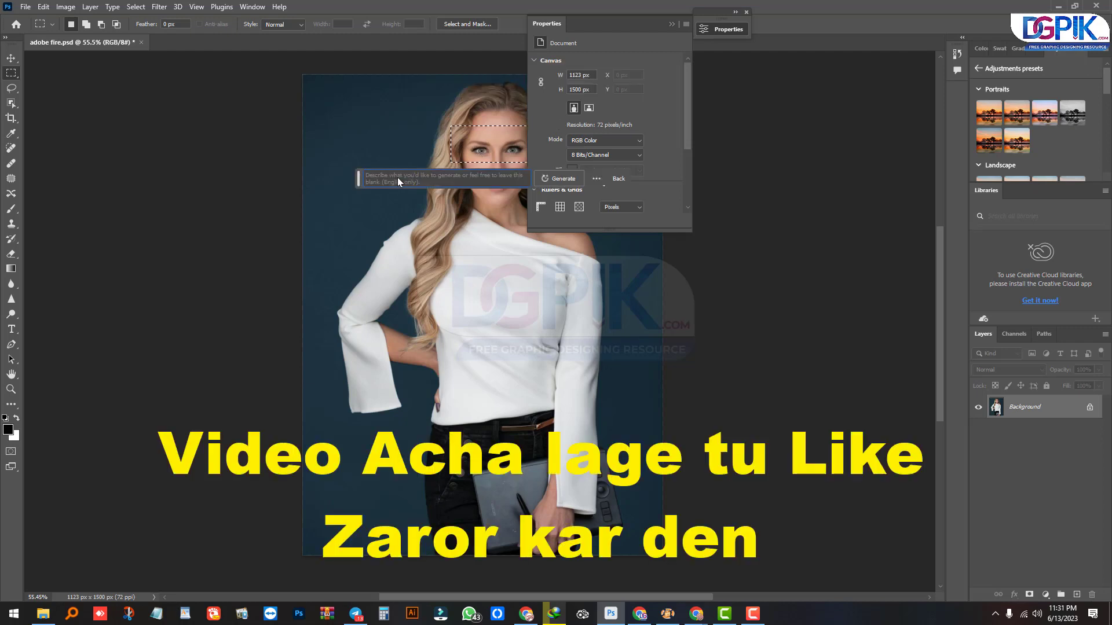
type("dress")
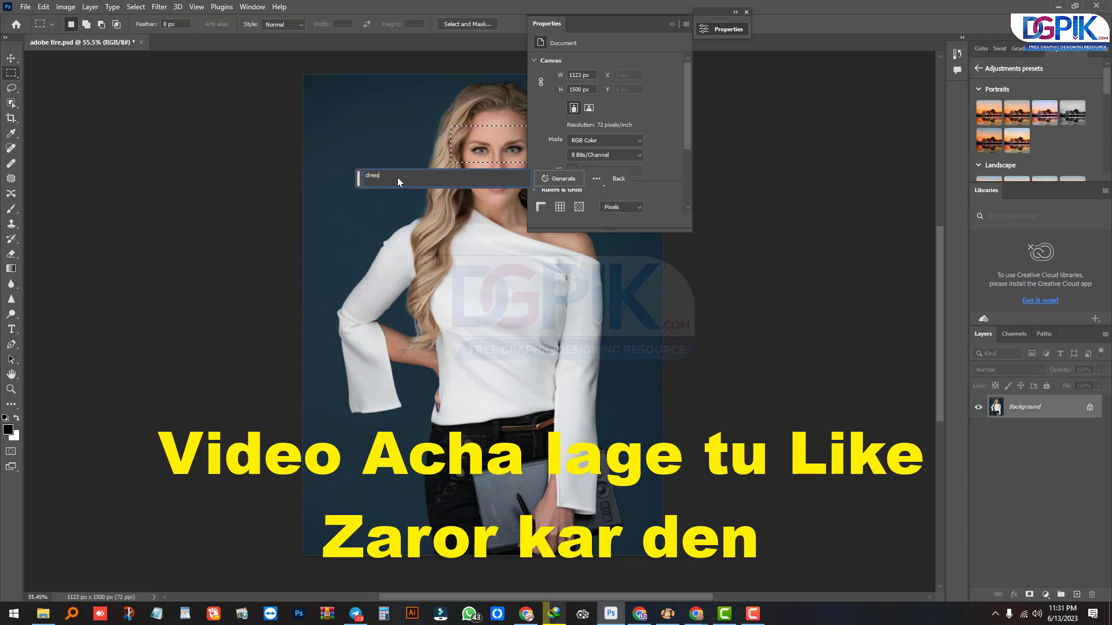
key("Return")
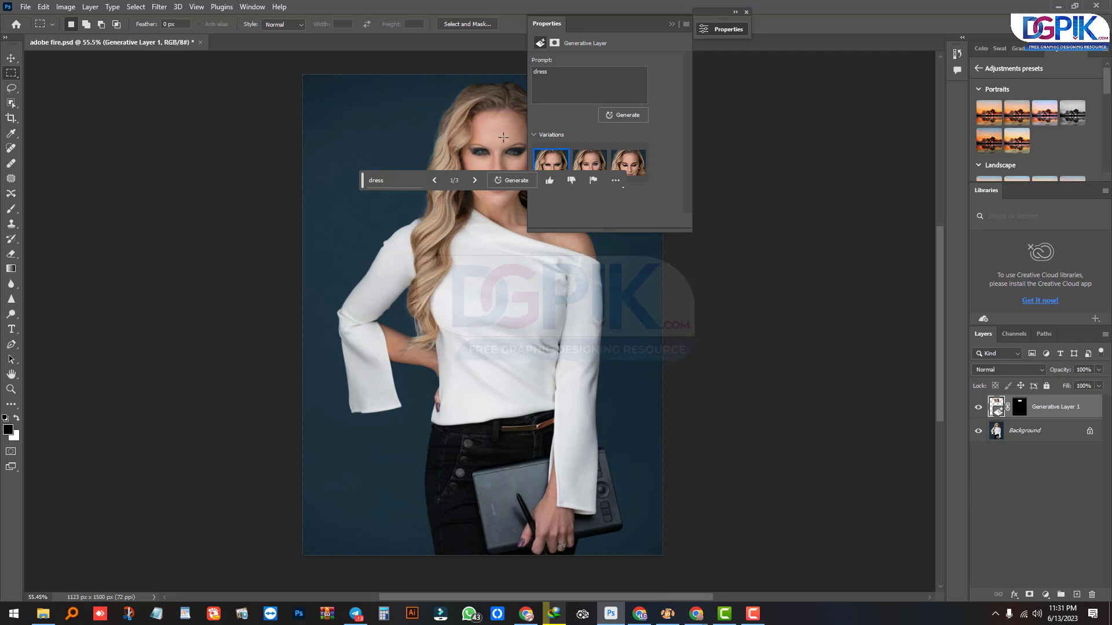
Compare the three generated variations and keep the second, then clear the task bar and Properties panel away from the face
left_click(589, 165)
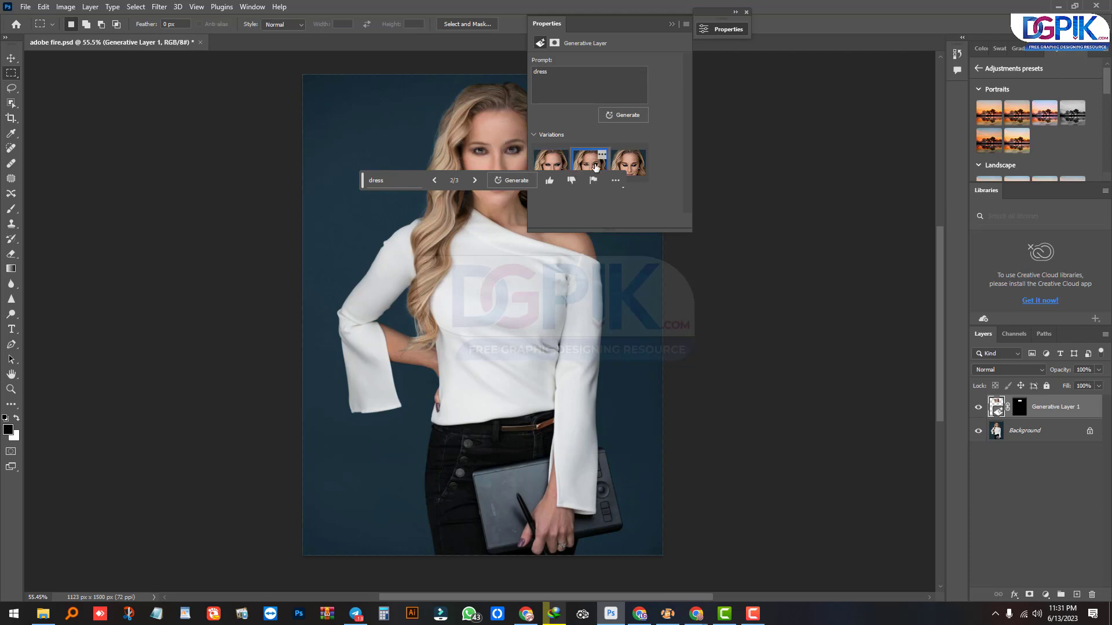
left_click(616, 167)
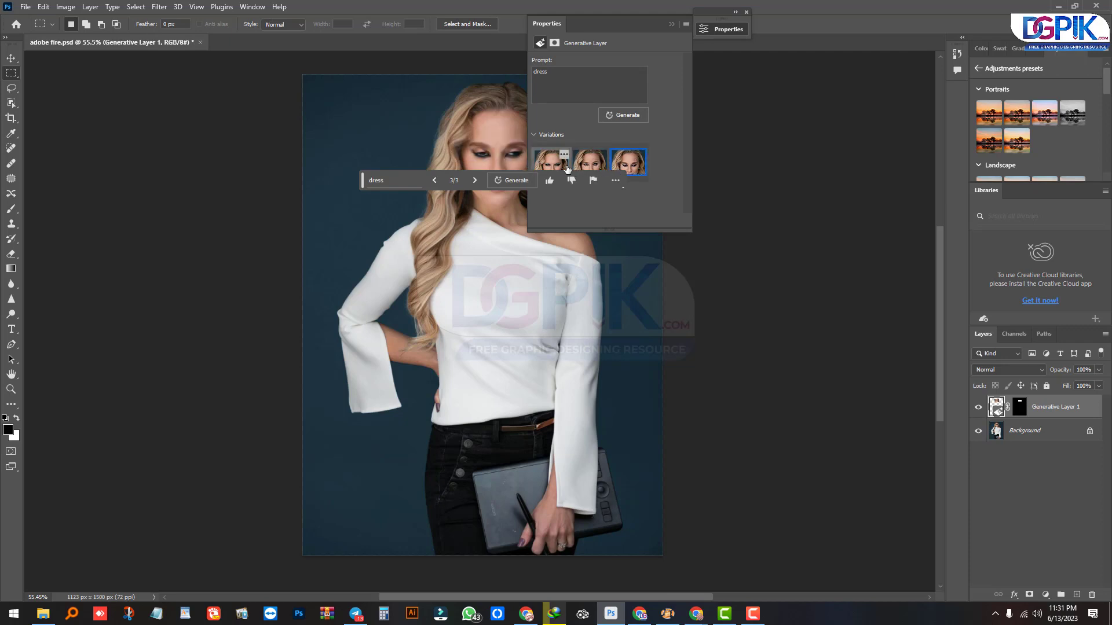
left_click(553, 165)
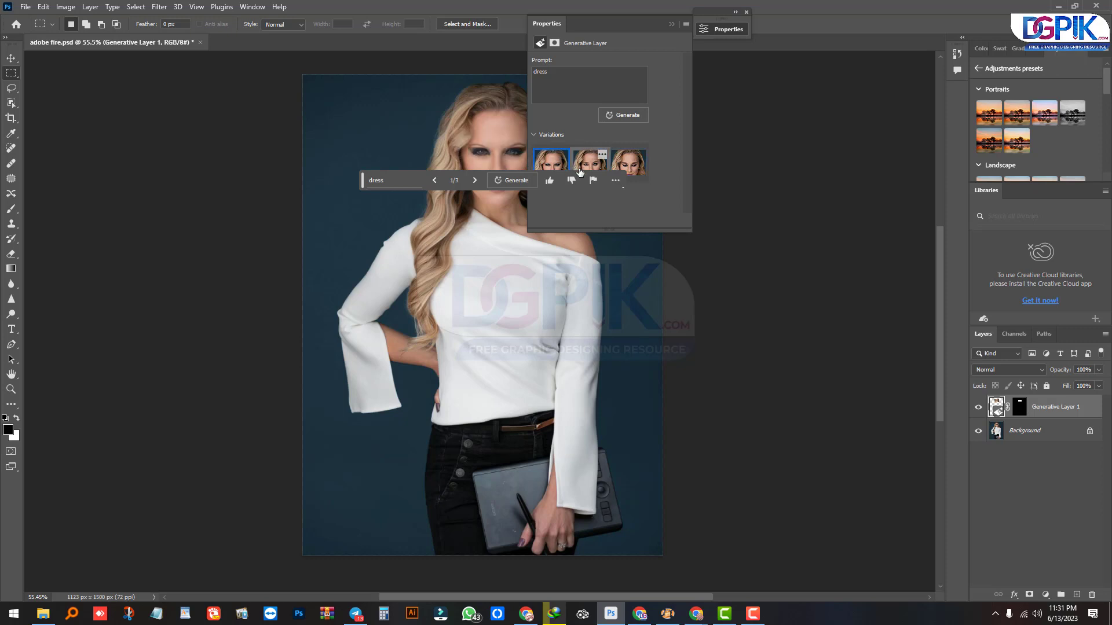
left_click(584, 168)
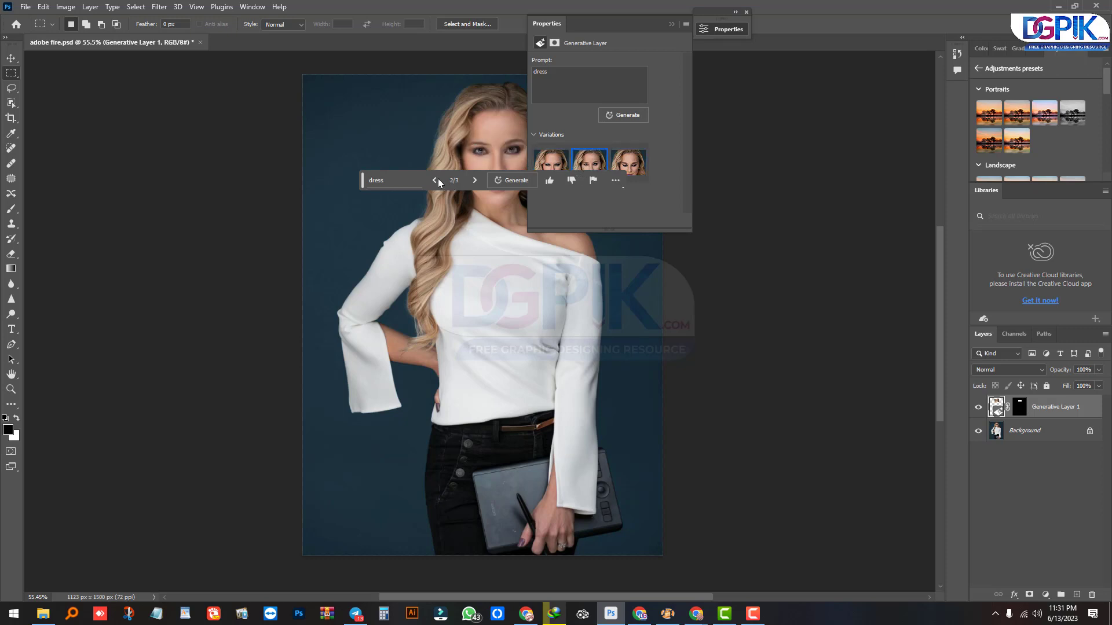
left_click_drag(363, 182, 372, 297)
left_click(670, 25)
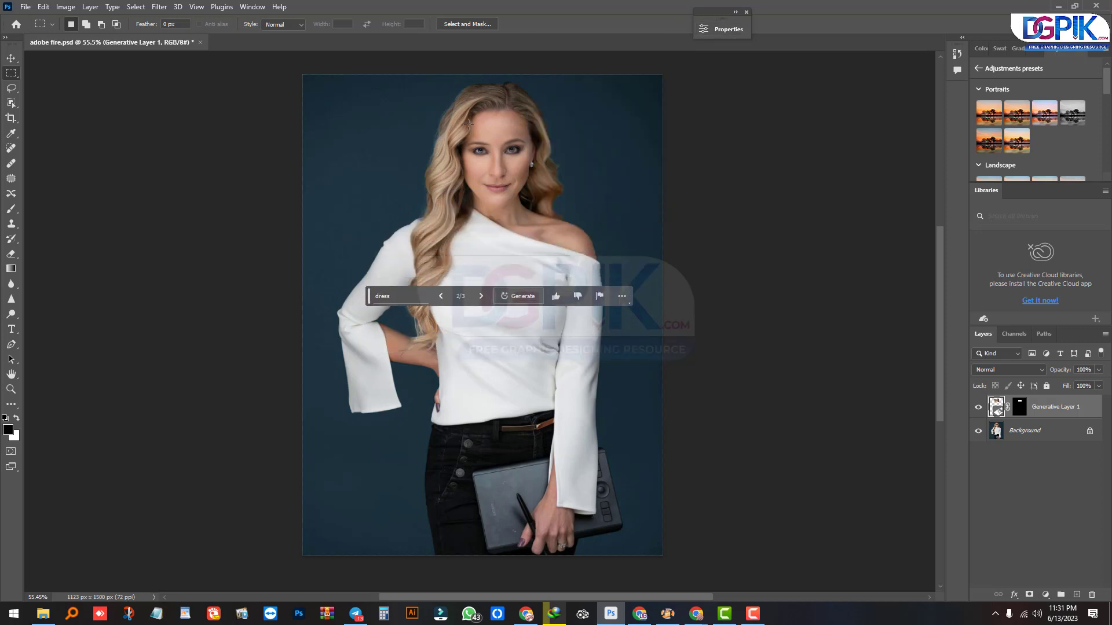
Pin the contextual task bar's position at the portrait's lower edge and redraw the rectangular selection around the woman's face
left_click_drag(470, 123, 559, 245)
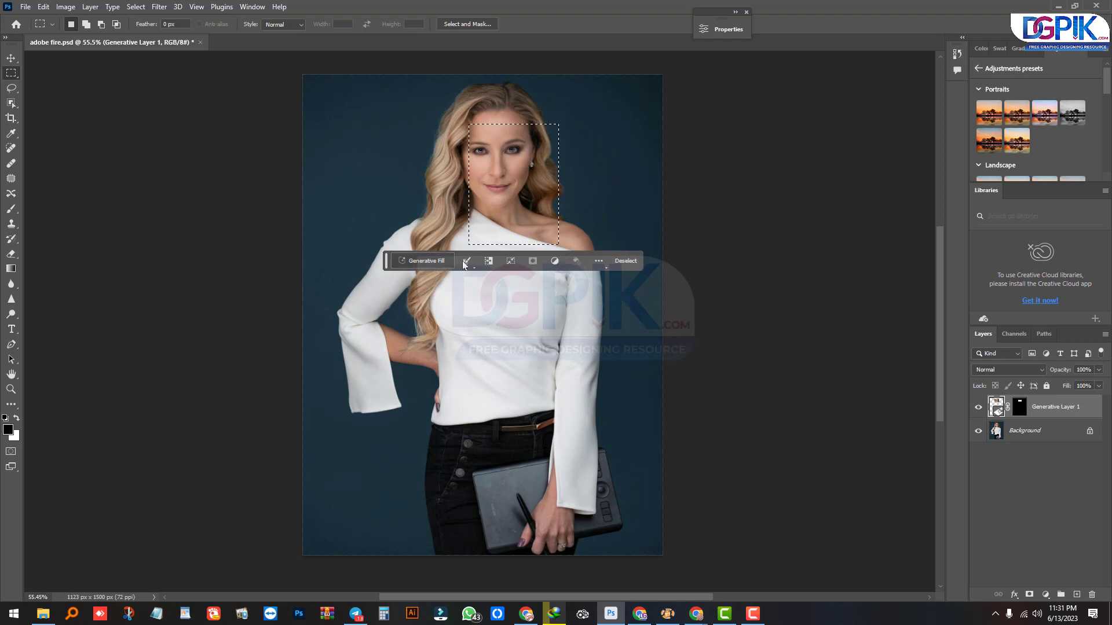
left_click(599, 263)
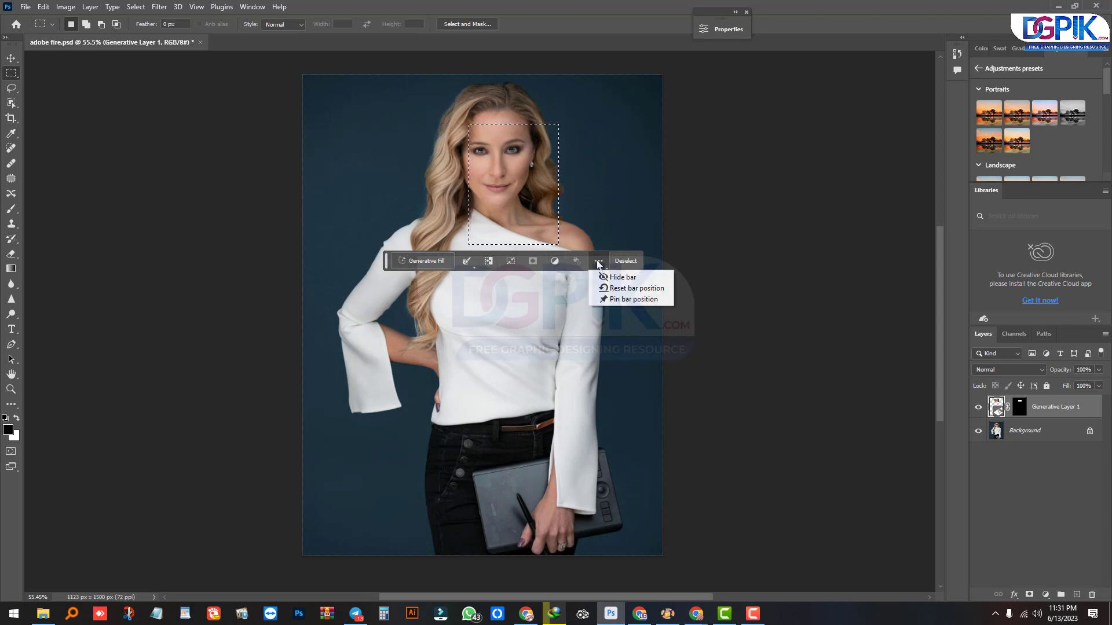
left_click(598, 263)
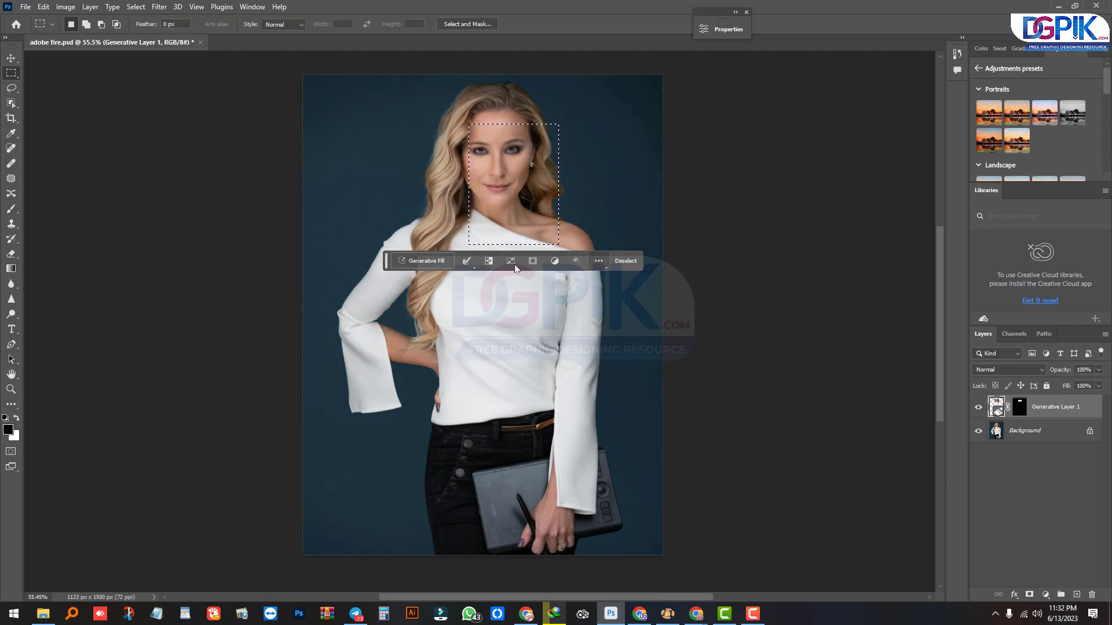
left_click_drag(387, 265, 377, 560)
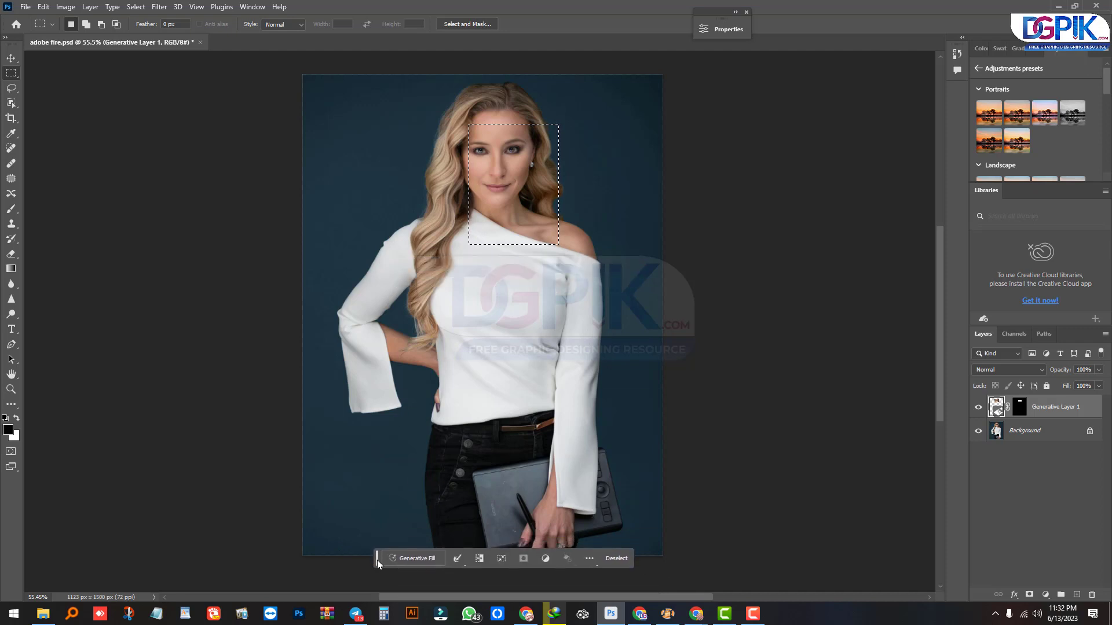
left_click(589, 559)
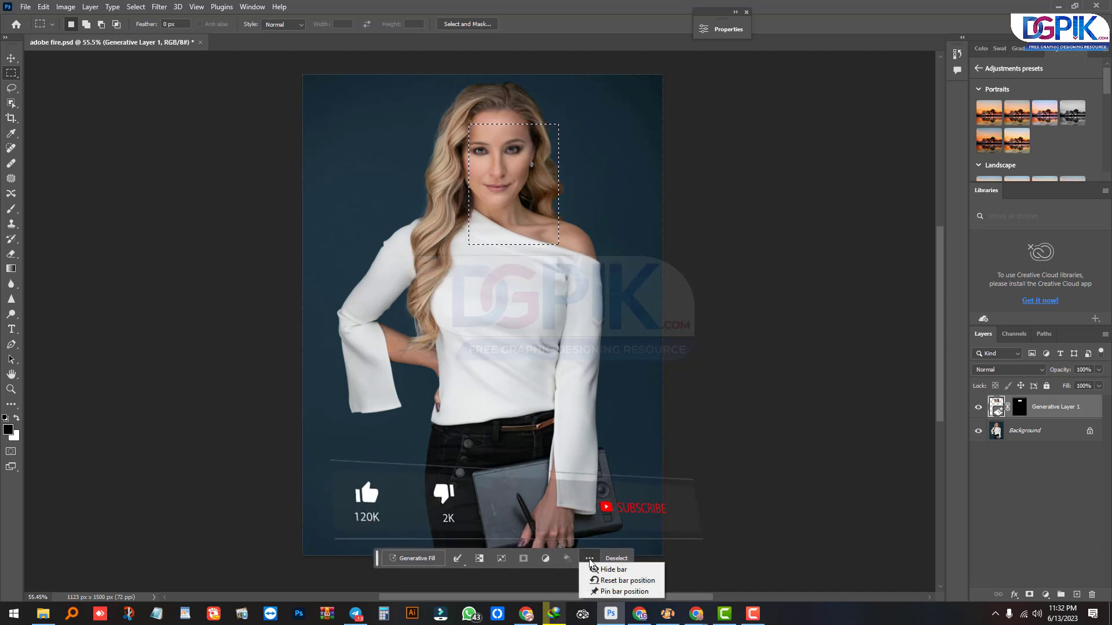
left_click(611, 592)
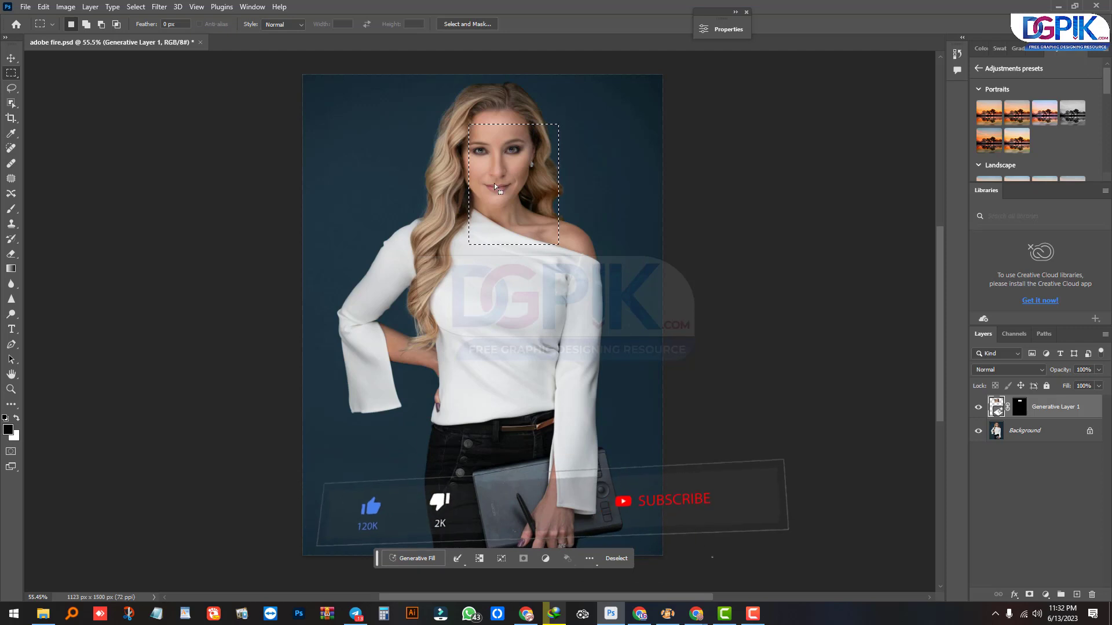
left_click(498, 230)
left_click_drag(454, 130, 560, 216)
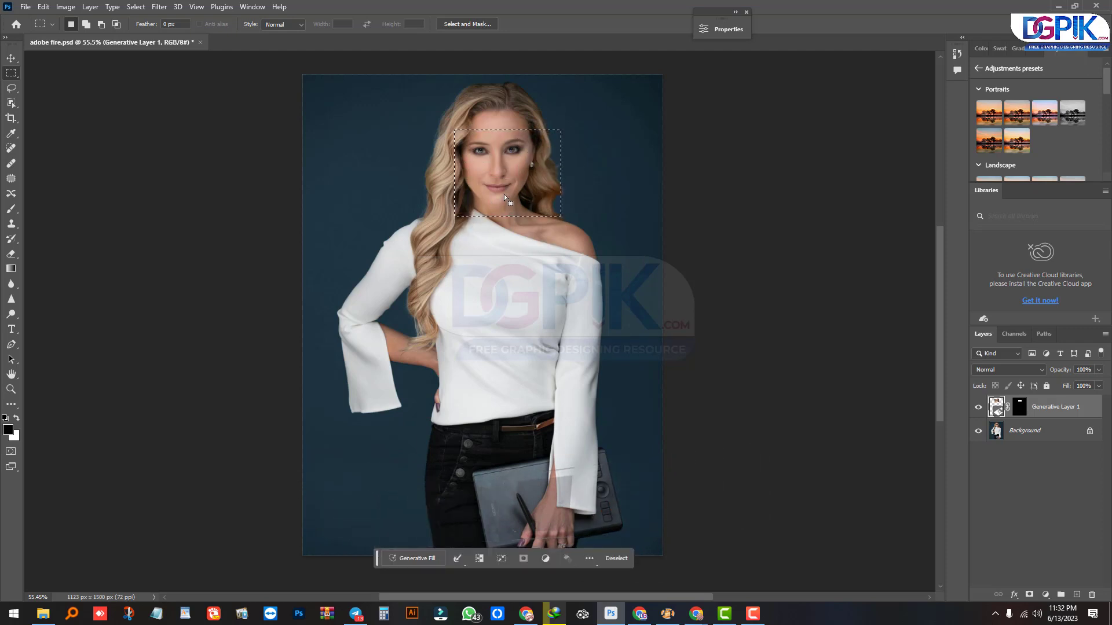
Switch to the DGPIK.com Telegram group and look back through its messages for reports of Generative Fill problems
key("alt+Tab")
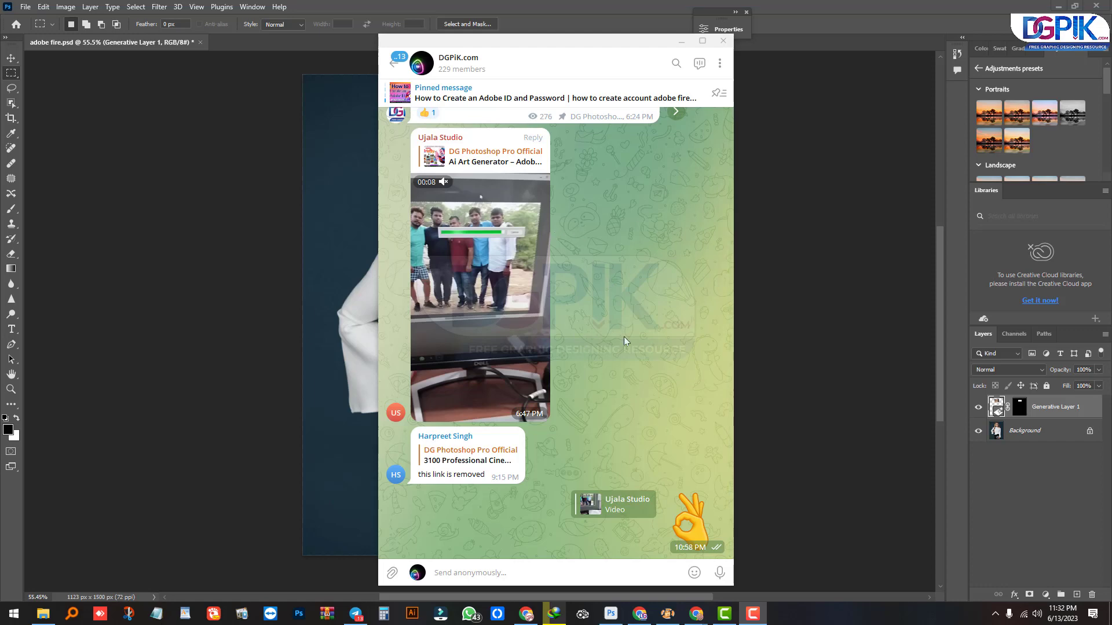
scroll(626, 365, "up", 3)
scroll(627, 367, "down", 2)
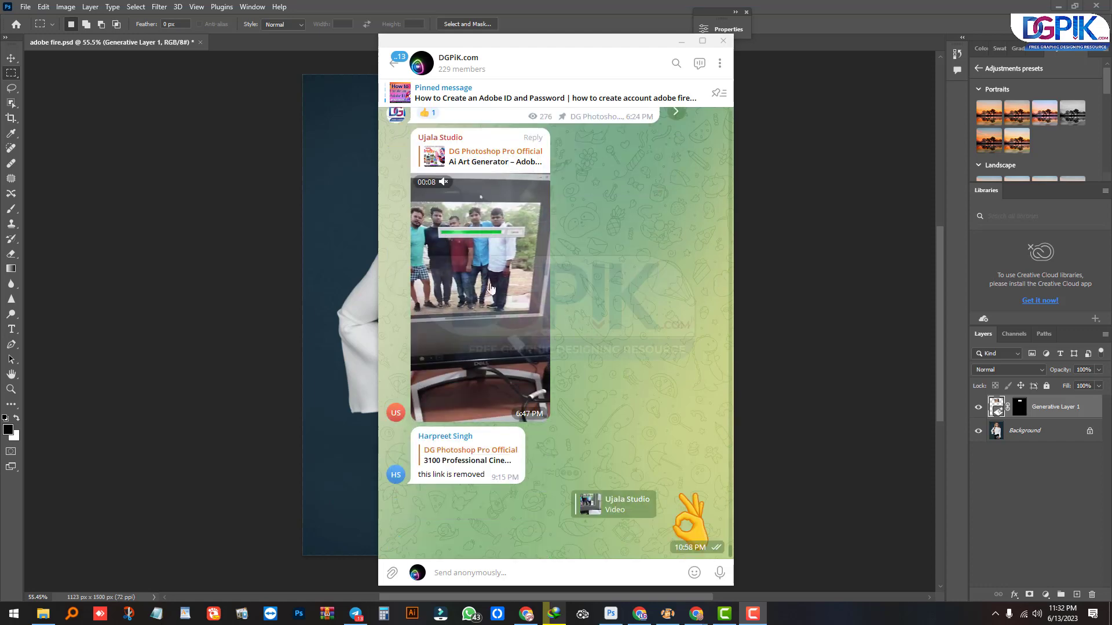
scroll(601, 320, "up", 8)
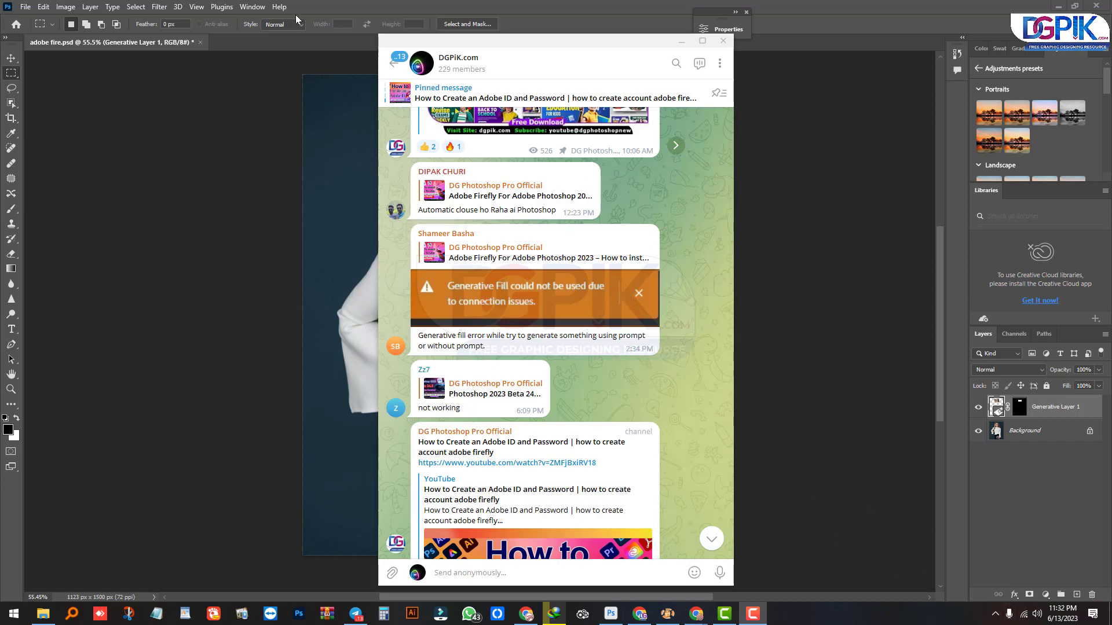
scroll(585, 304, "up", 10)
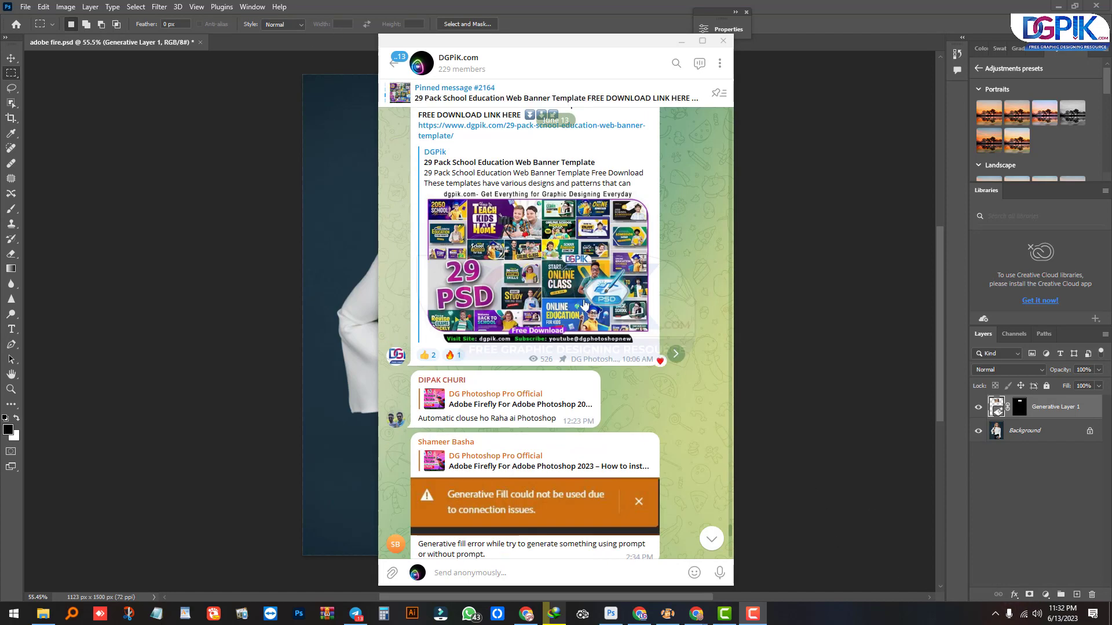
scroll(588, 312, "down", 15)
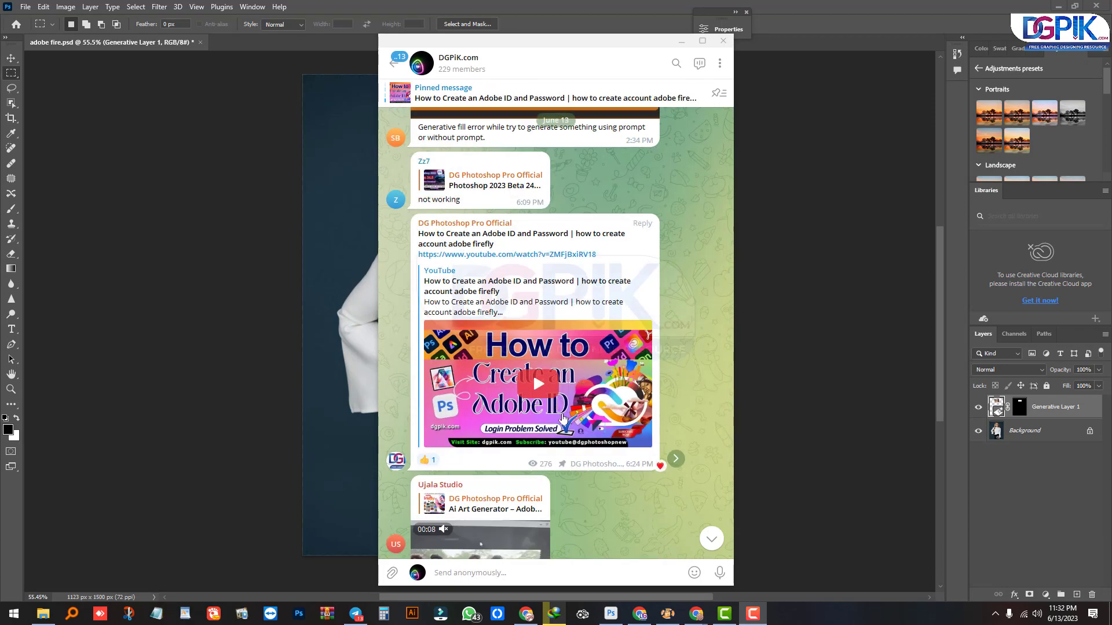
scroll(605, 399, "up", 1)
scroll(605, 397, "up", 15)
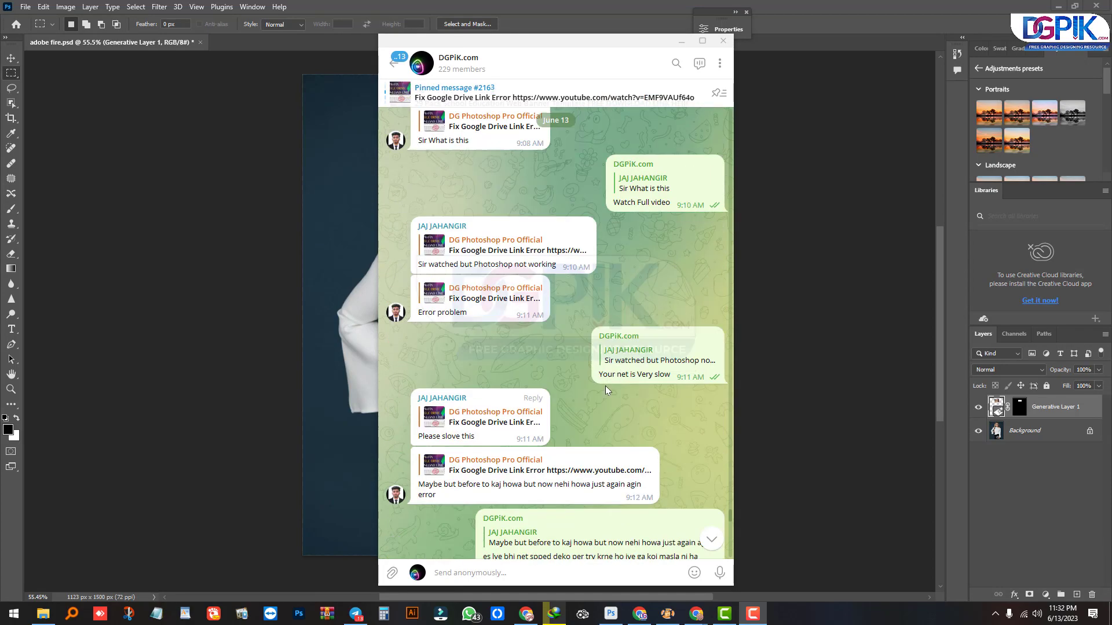
scroll(605, 387, "up", 3)
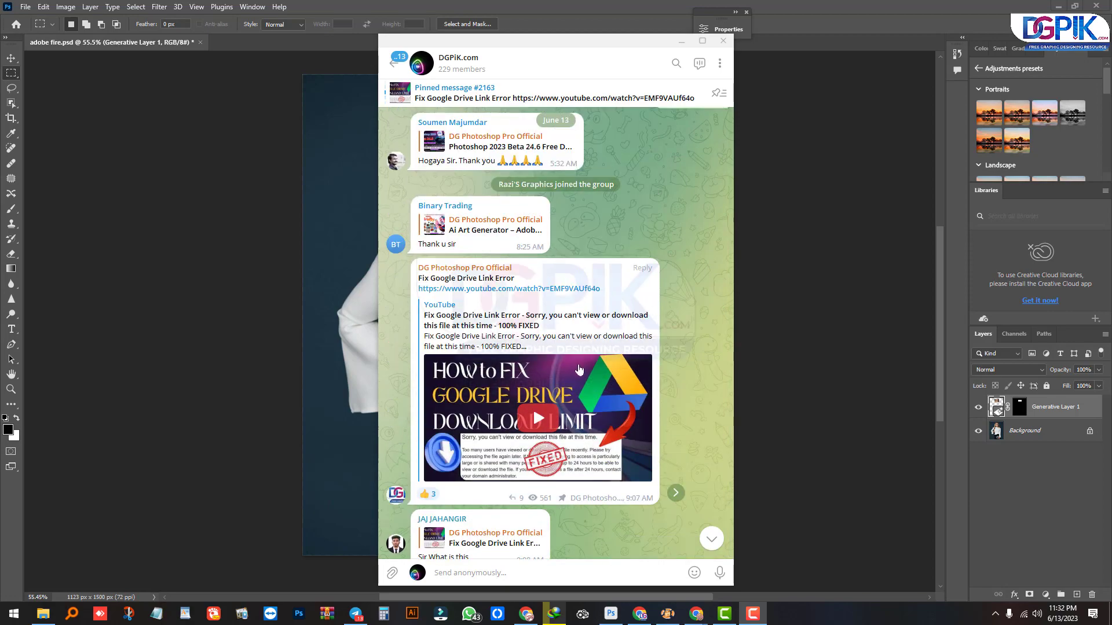
scroll(579, 377, "up", 15)
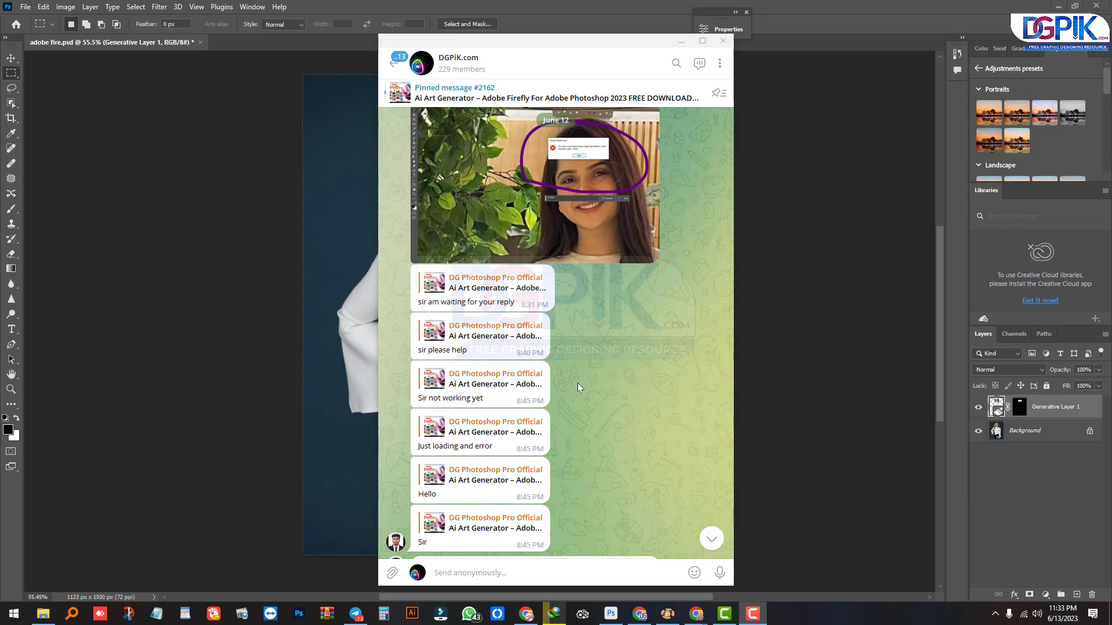
scroll(578, 383, "up", 3)
View the member's posted Photoshop screenshots at full size and examine the image generation error dialog in them
left_click(594, 296)
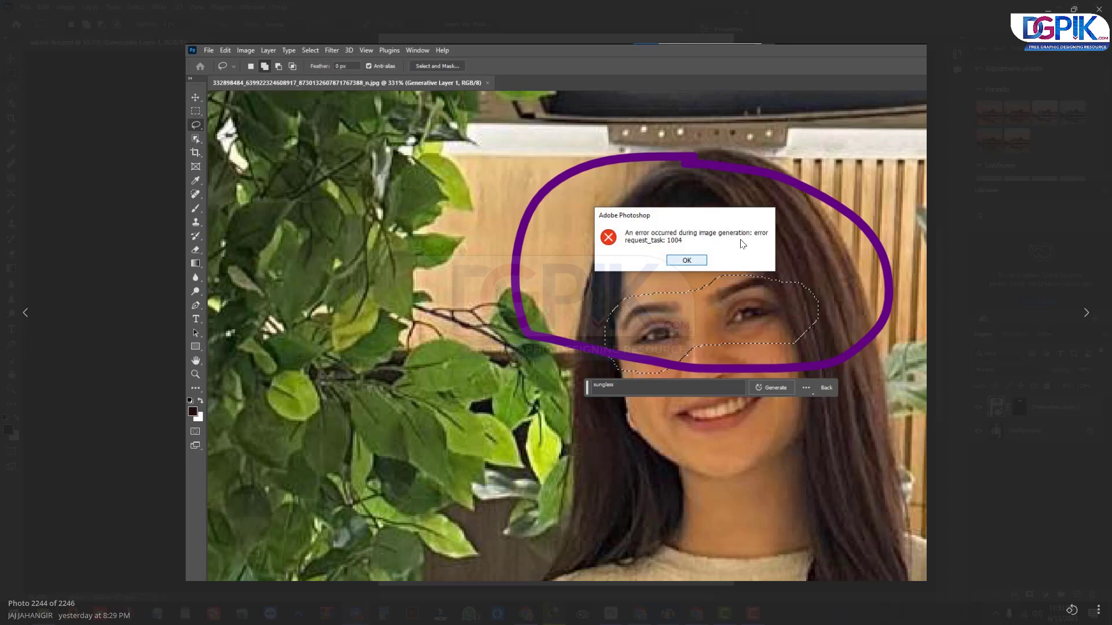
left_click(940, 246)
left_click(600, 302)
left_click(936, 235)
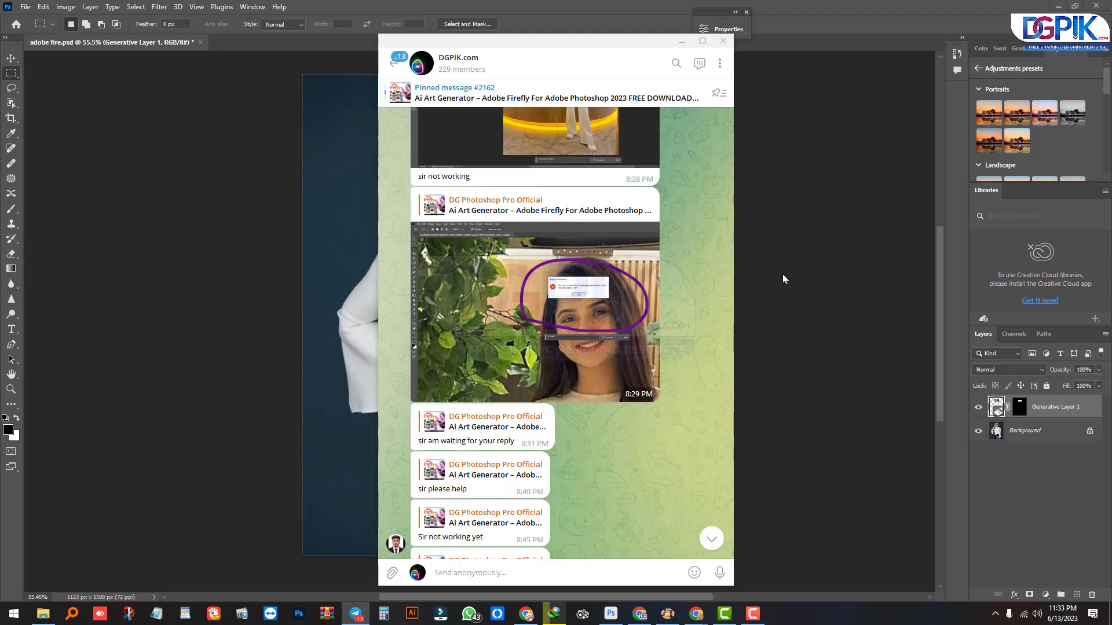
double_click(581, 299)
left_click(579, 299)
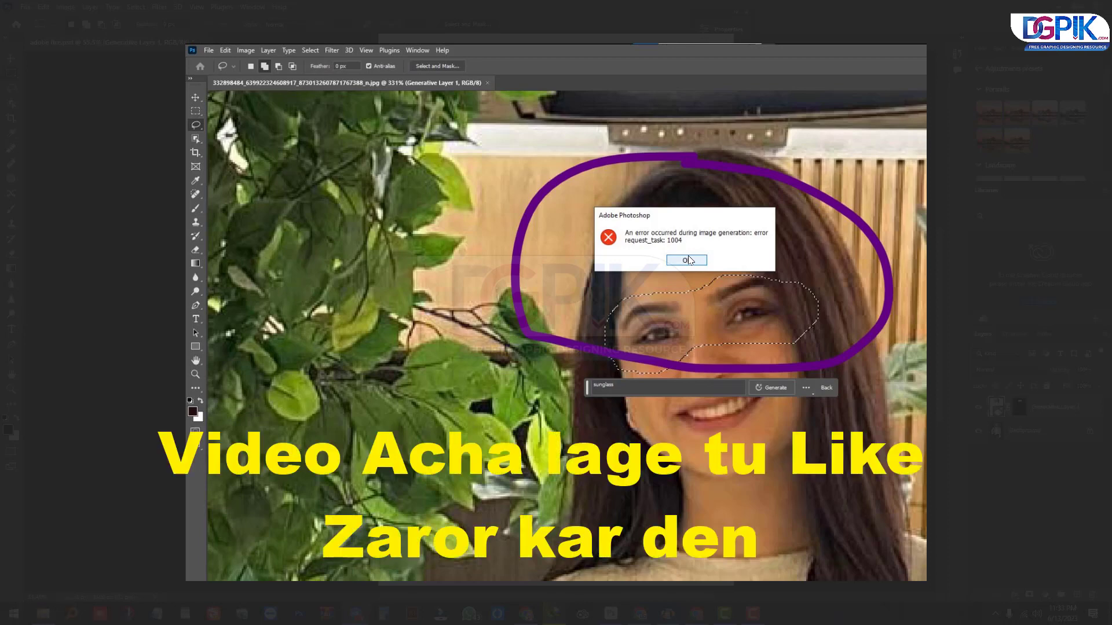
left_click(946, 211)
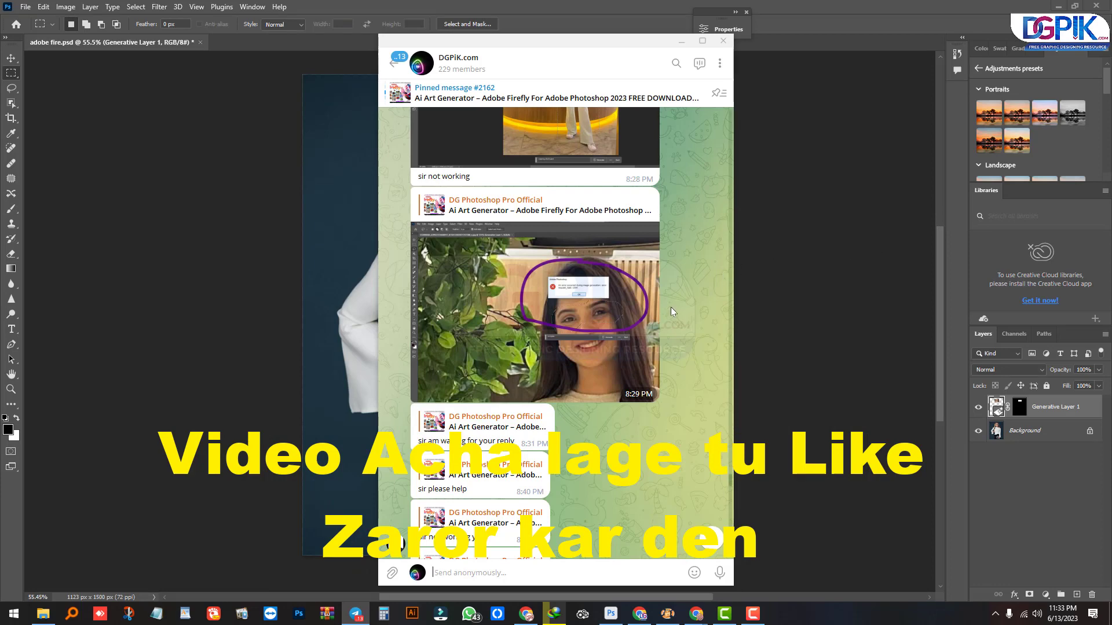
scroll(689, 291, "up", 5)
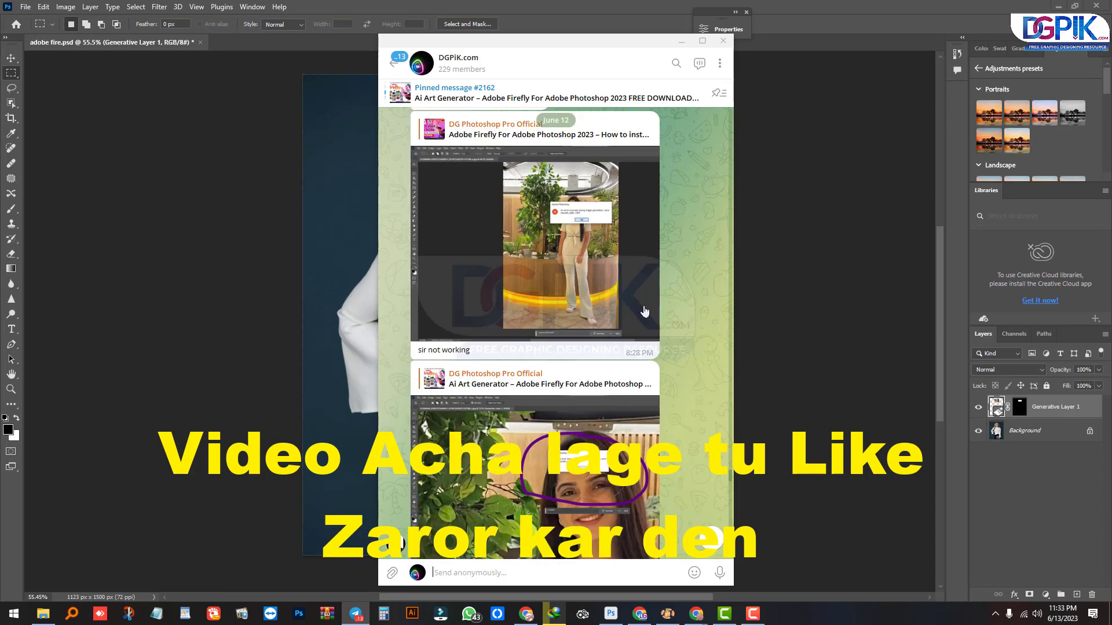
left_click(605, 245)
left_click(828, 231)
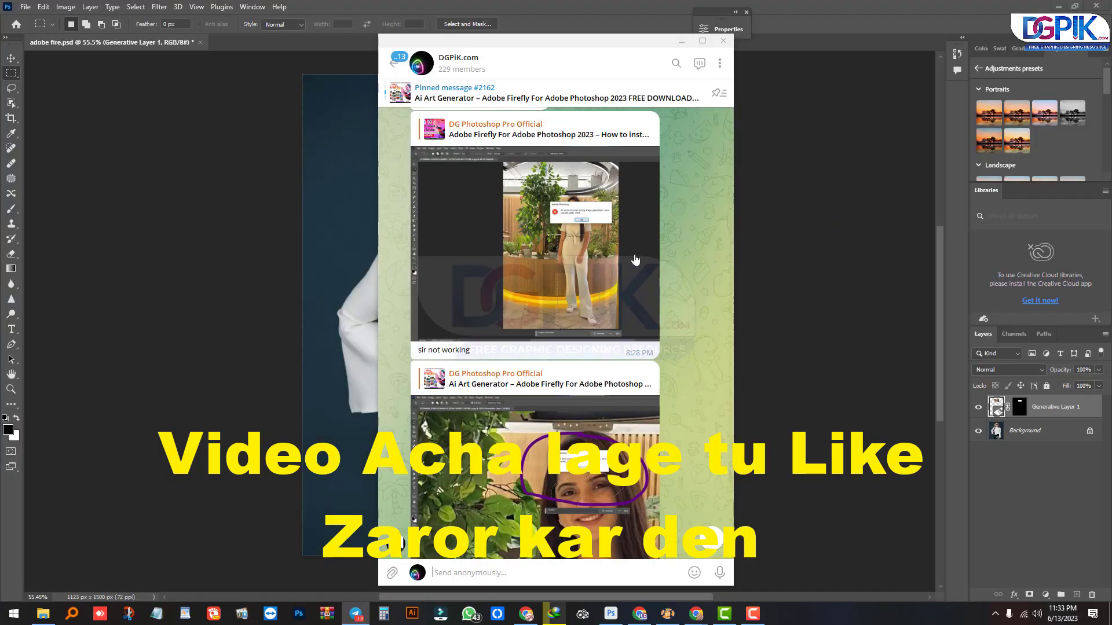
Read through the earlier June 12 messages about loading, errors and slow internet speed
scroll(591, 261, "up", 10)
scroll(600, 286, "up", 3)
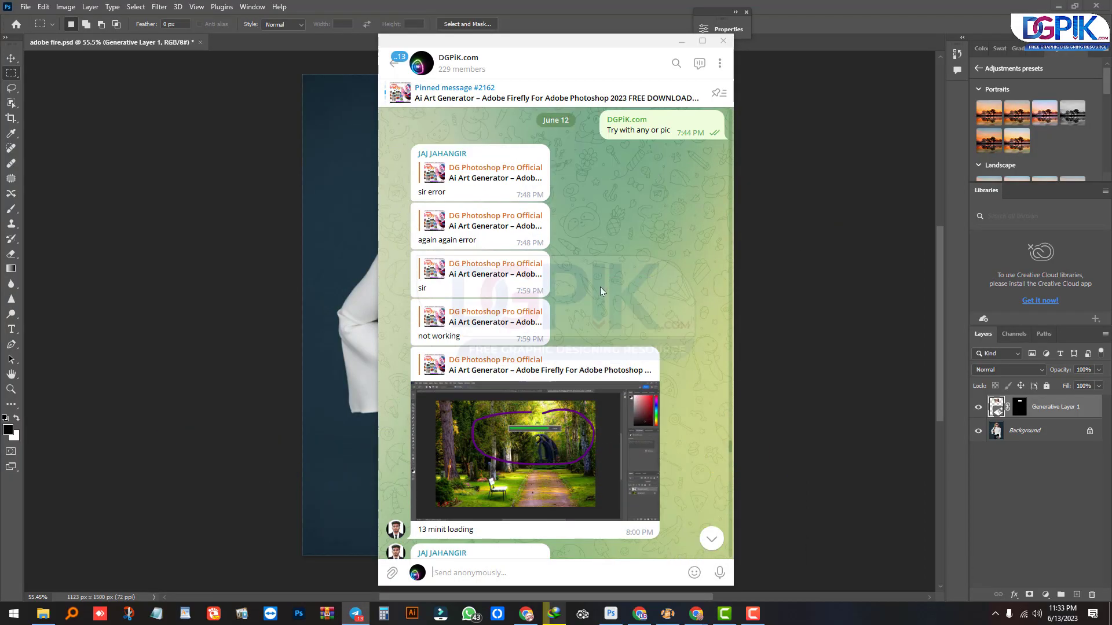
scroll(601, 290, "up", 5)
scroll(601, 291, "up", 10)
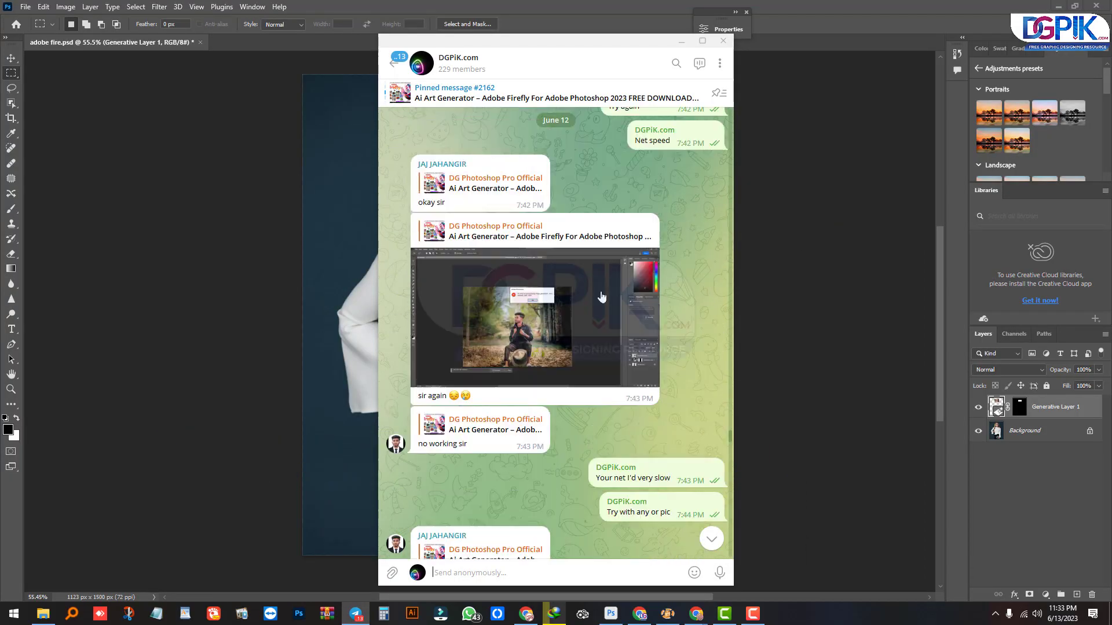
scroll(586, 300, "down", 5)
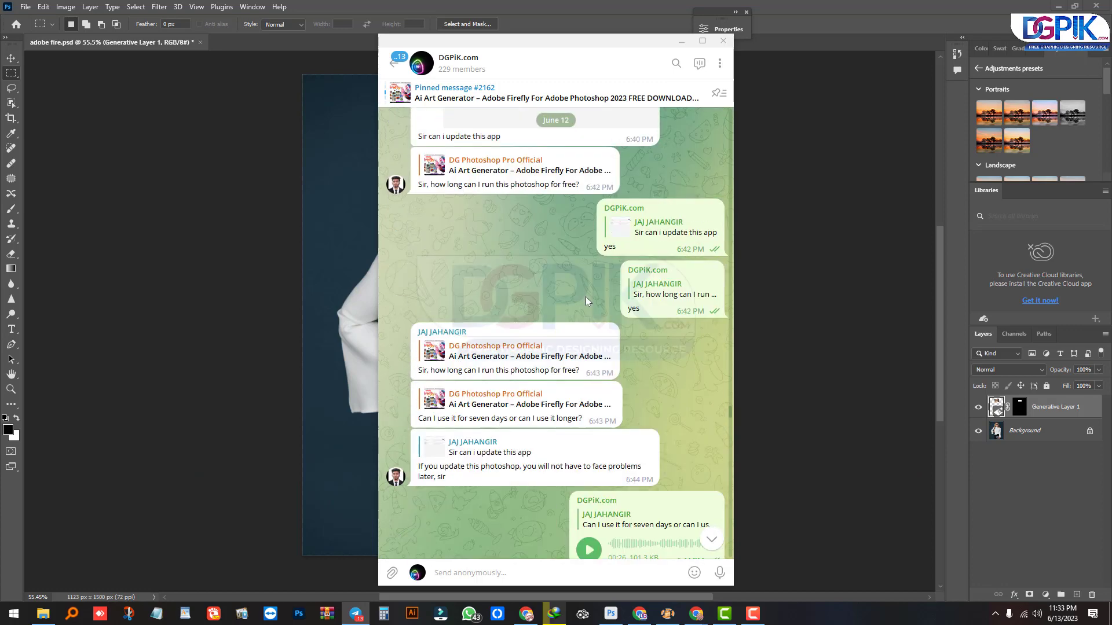
scroll(586, 297, "up", 3)
Switch back to Photoshop, hide Generative Layer 1 and make the Background layer active
left_click(356, 239)
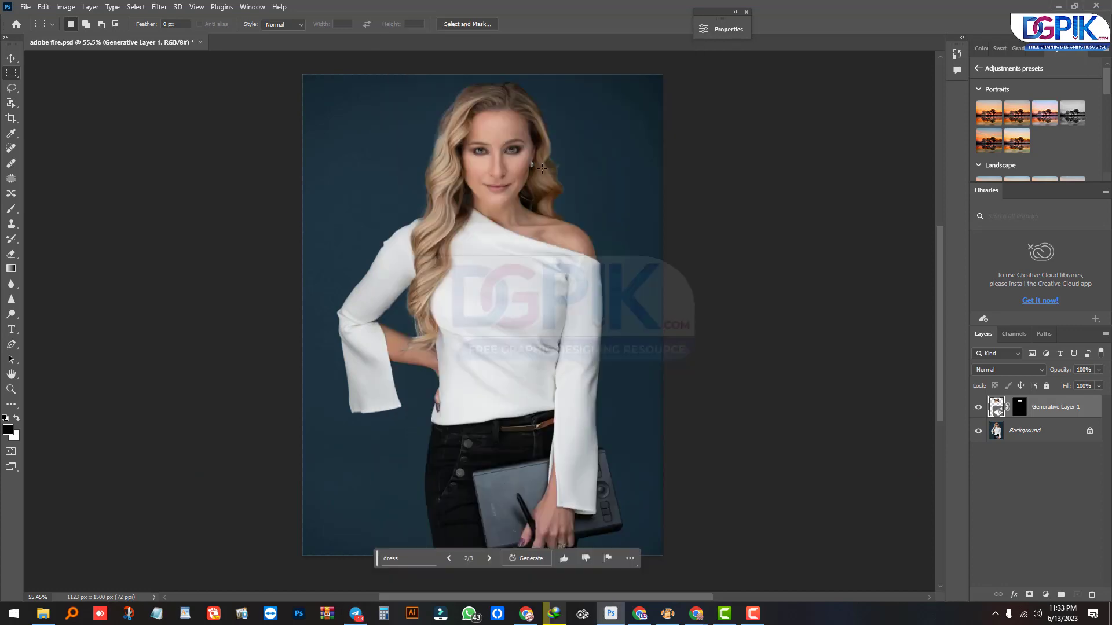
left_click(1019, 436)
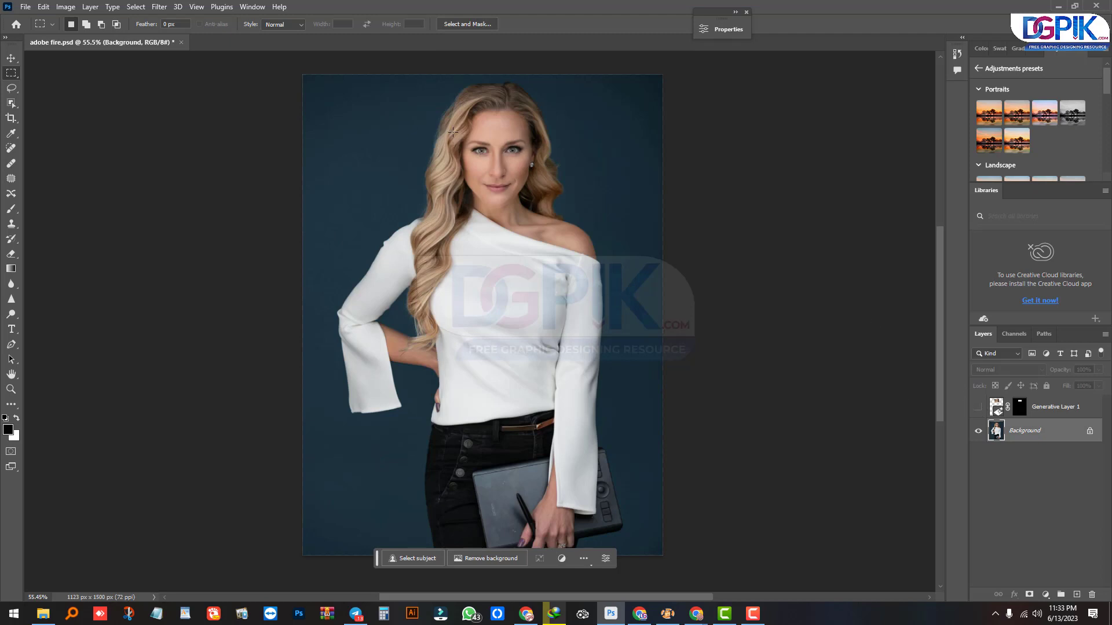
Select a rectangle around the woman's eyes and run Generative Fill on it with the prompt "sunglass"
left_click_drag(452, 127, 542, 167)
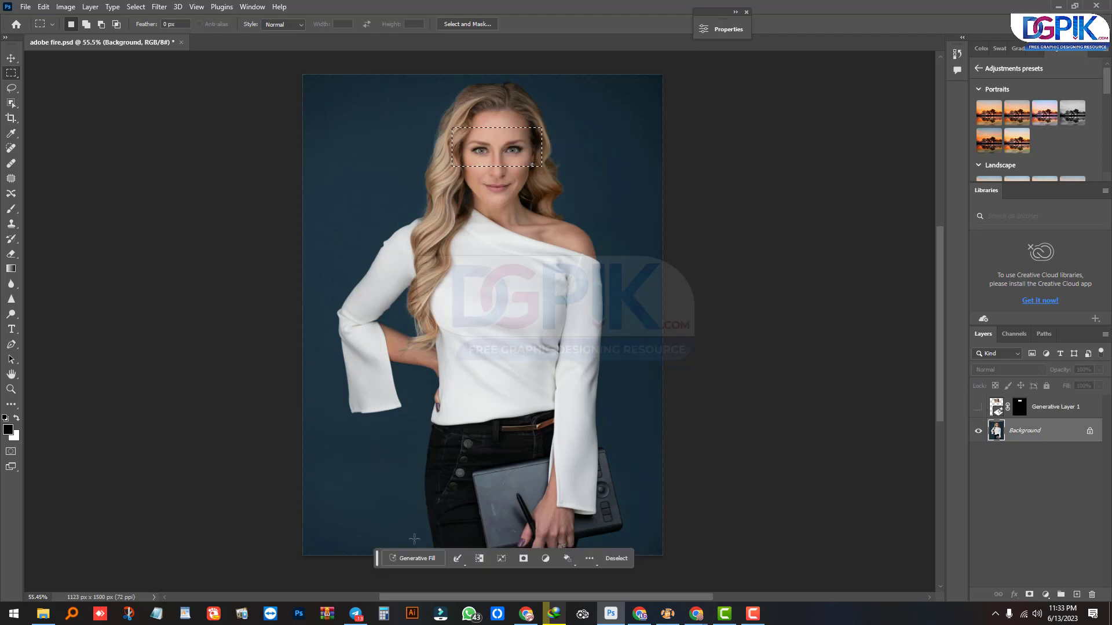
left_click(414, 559)
key("Return")
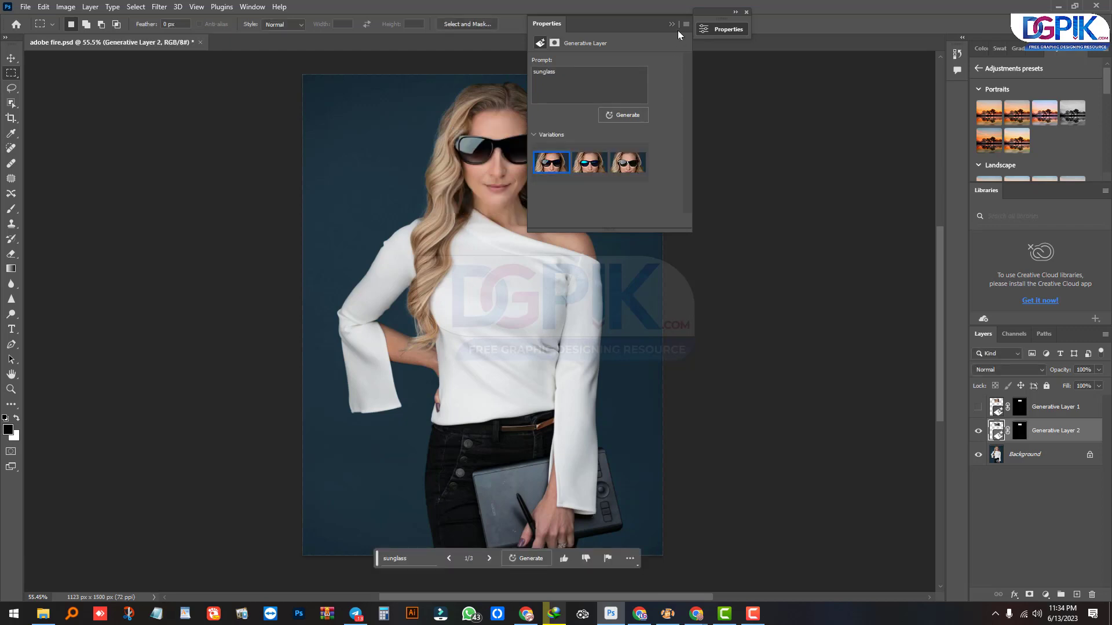
Move the Properties panel off the face, compare the generated sunglasses variations, keep the first one and collapse the panel
left_click_drag(627, 22, 757, 42)
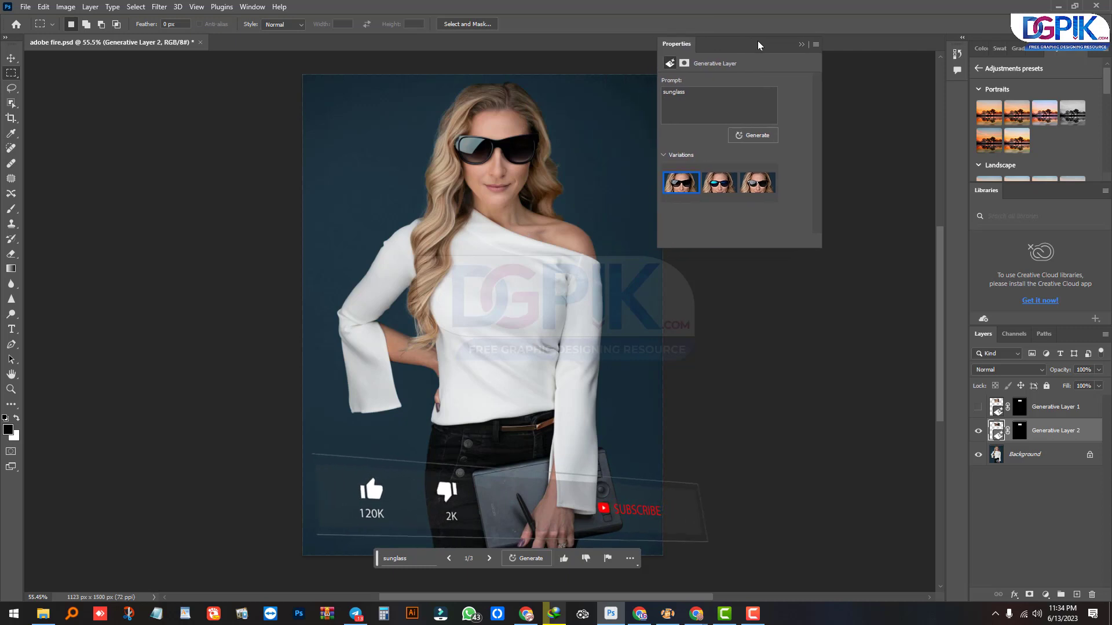
left_click(718, 185)
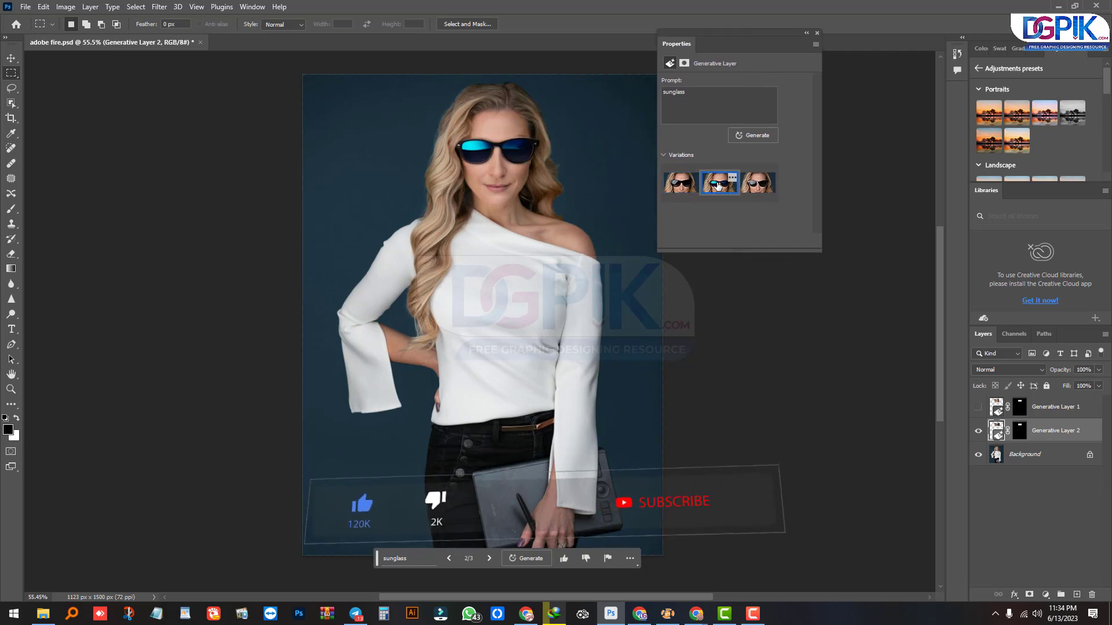
left_click(758, 183)
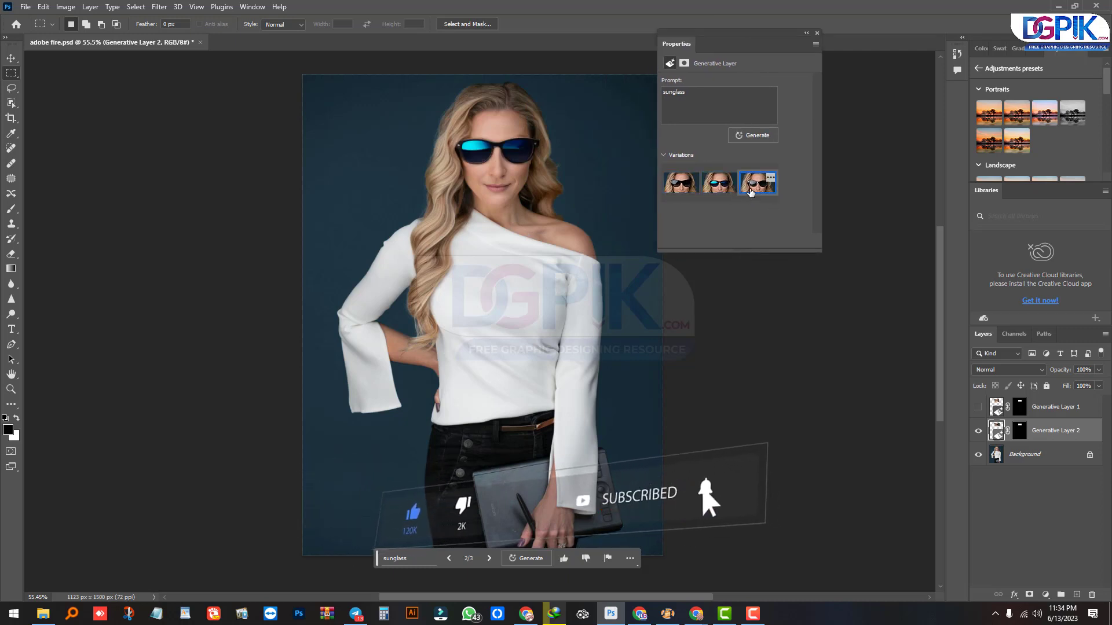
left_click(721, 188)
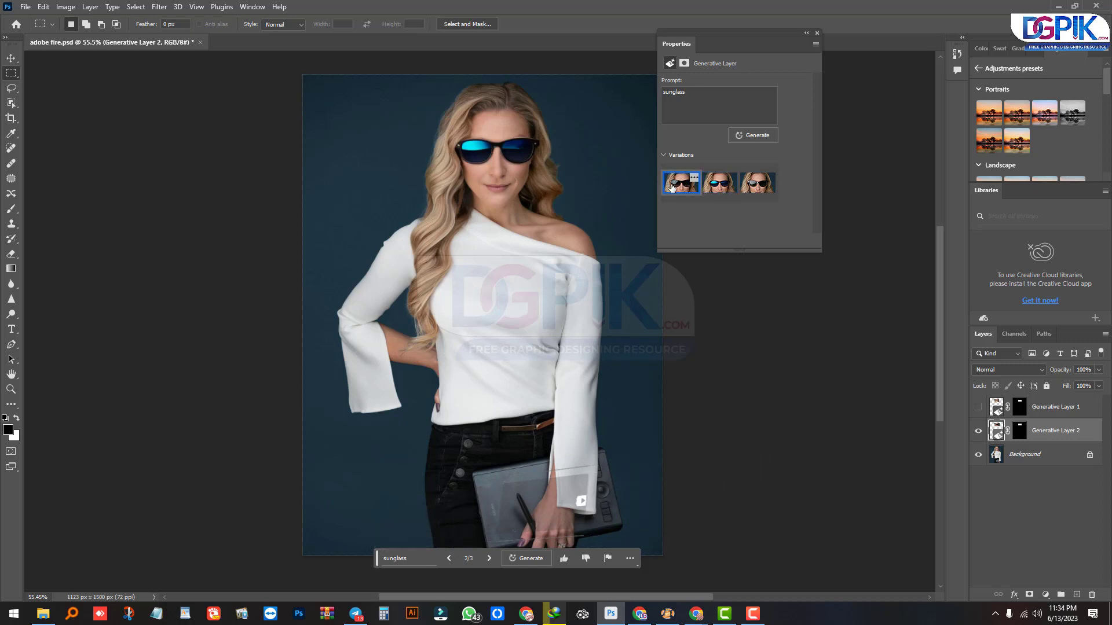
left_click(672, 187)
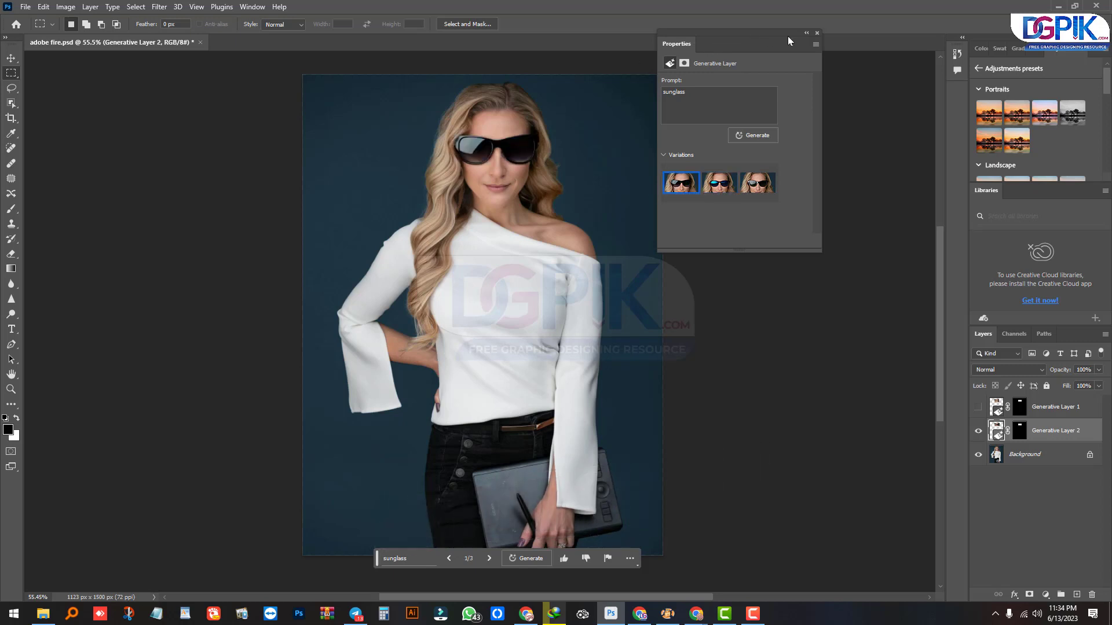
left_click(806, 33)
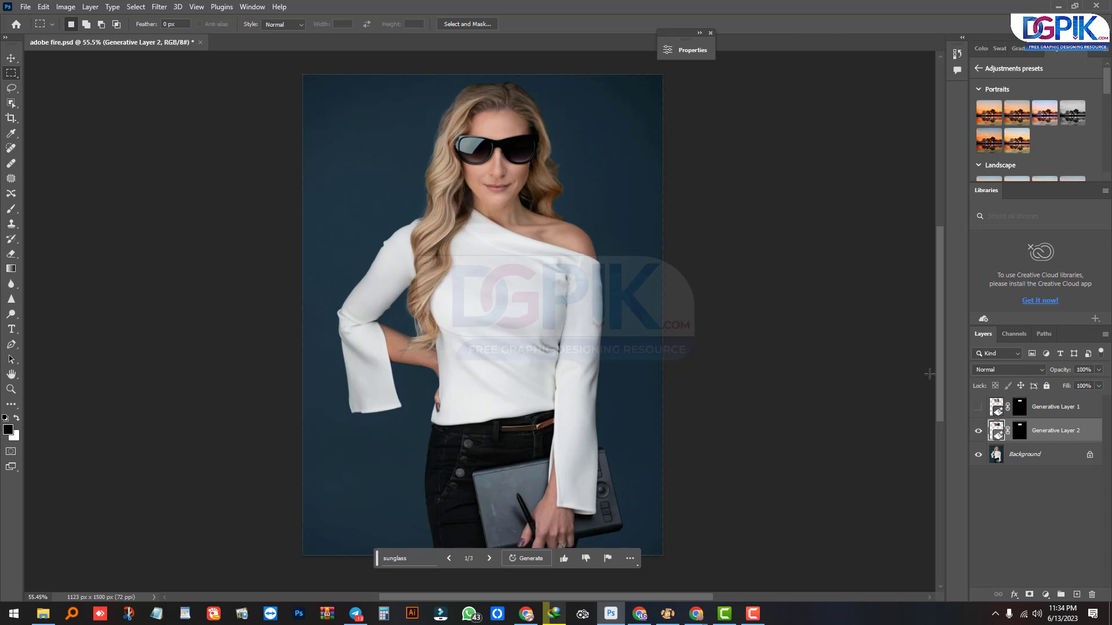
Revert the document to Snapshot 1 (Save) from the history and collapse the History panel
left_click(960, 55)
scroll(869, 93, "up", 5)
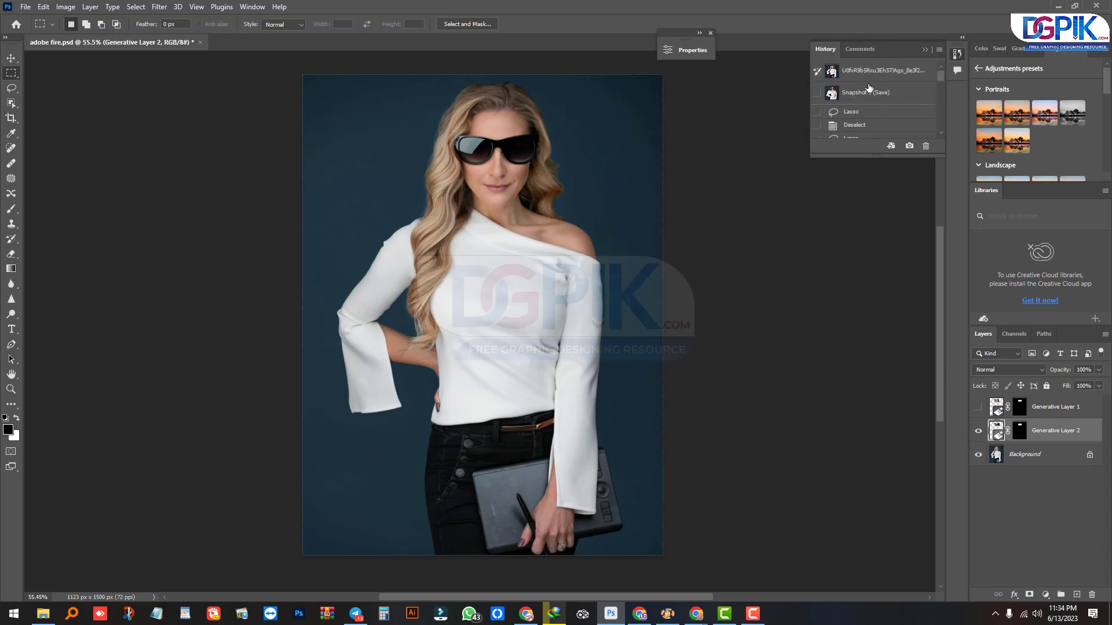
left_click(868, 92)
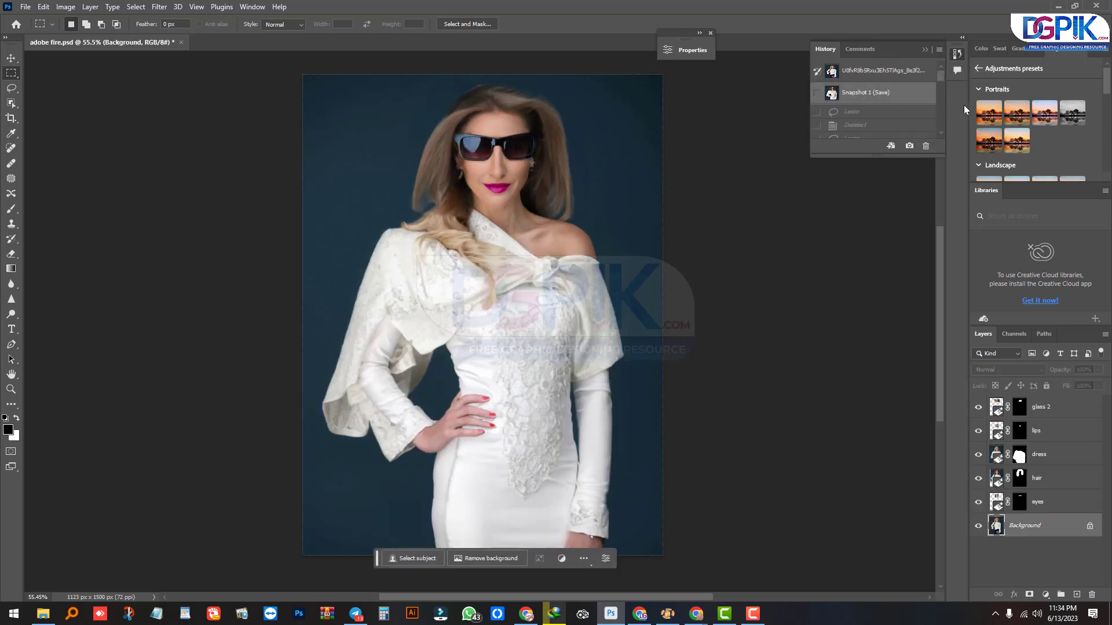
left_click(925, 49)
Switch the dress layer to its second "change dress" variation and make the lips layer active
left_click(1052, 455)
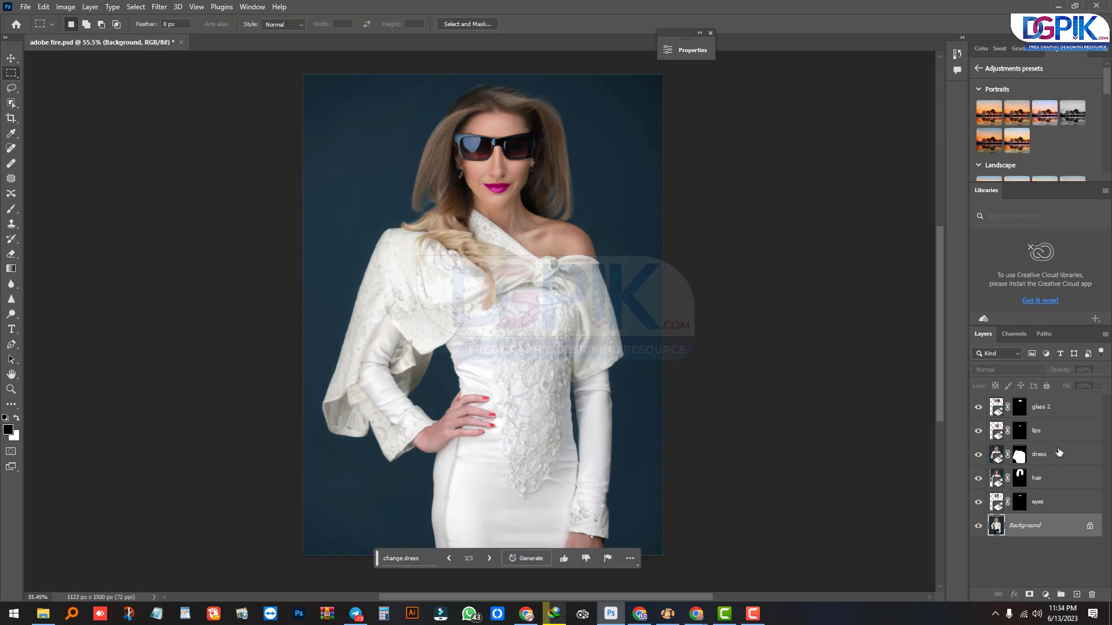
left_click(449, 558)
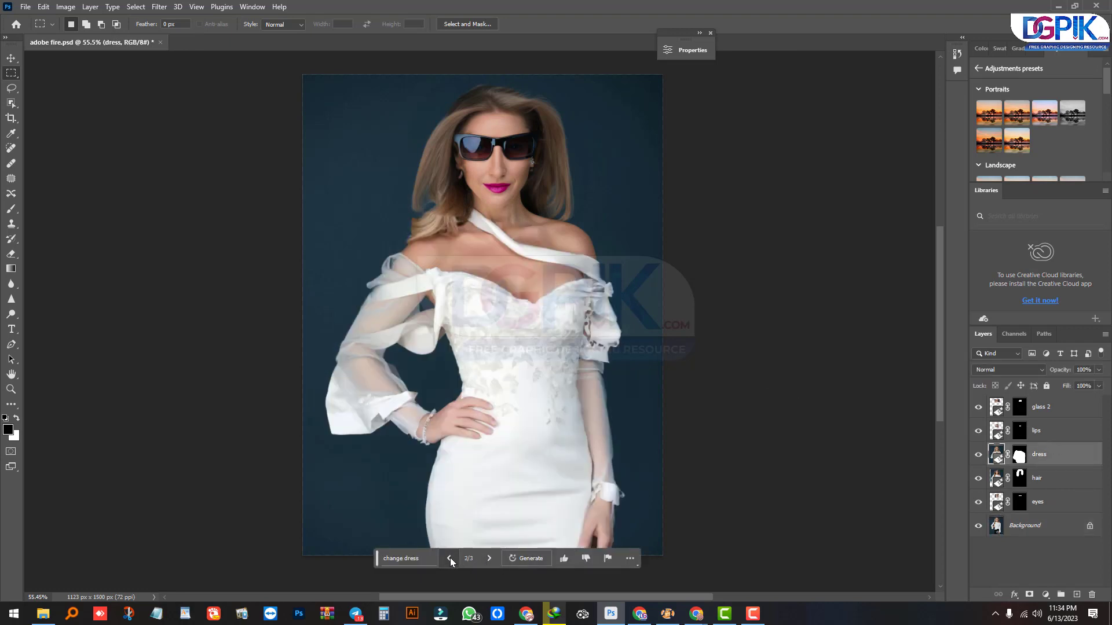
left_click(1052, 435)
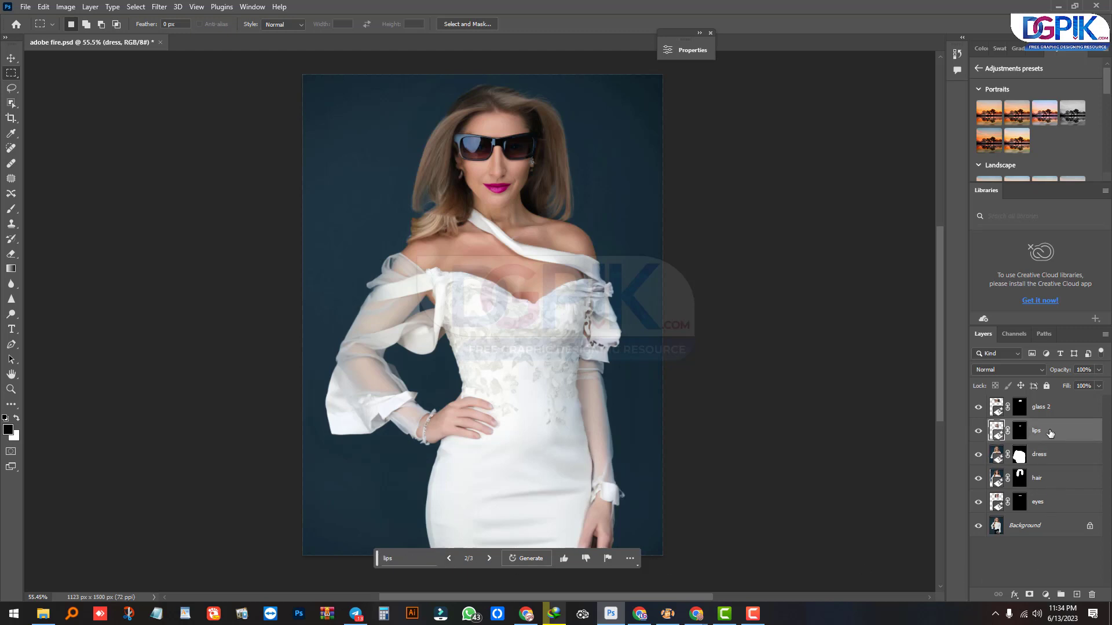
Compare the sunglasses variations of the glass 2 layer with the Properties panel placed beside the portrait, and keep the third one
left_click(1052, 412)
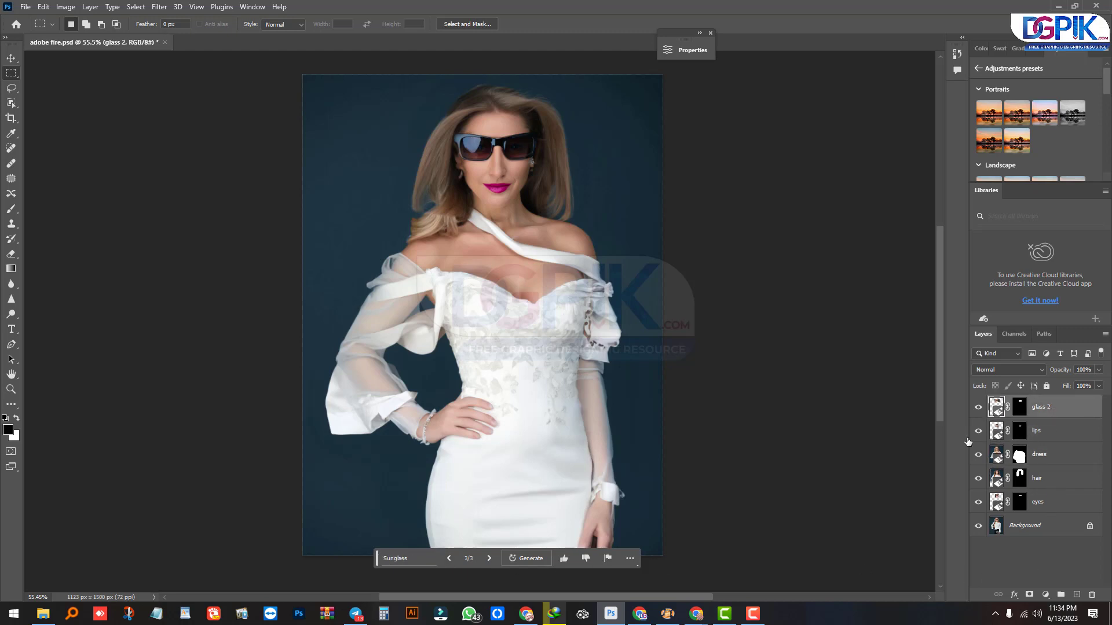
left_click(450, 560)
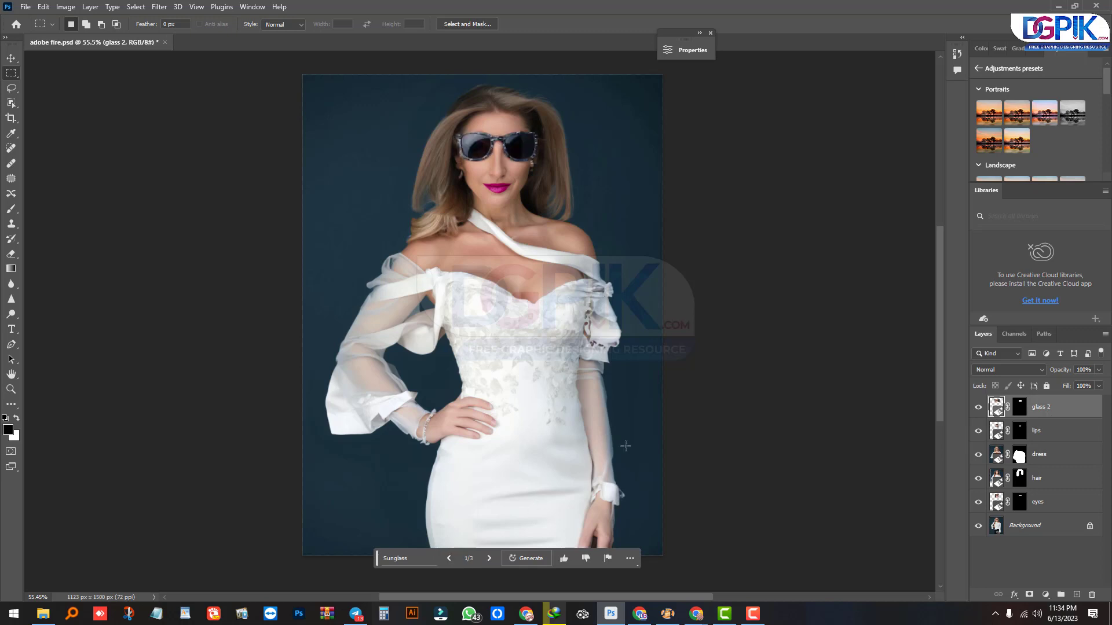
left_click(693, 51)
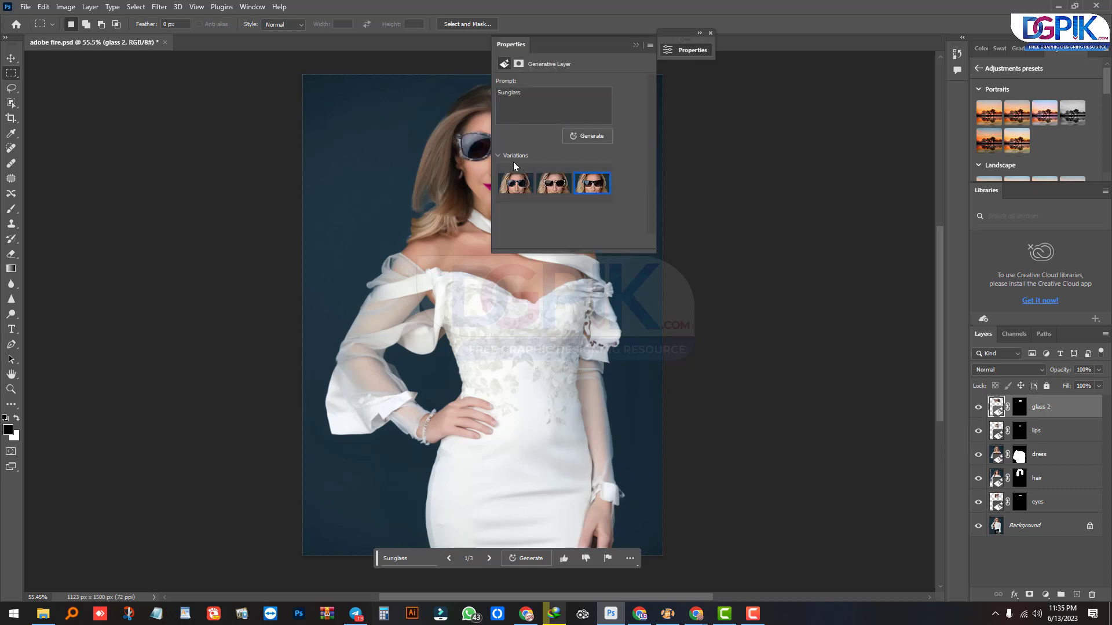
left_click_drag(555, 51, 821, 54)
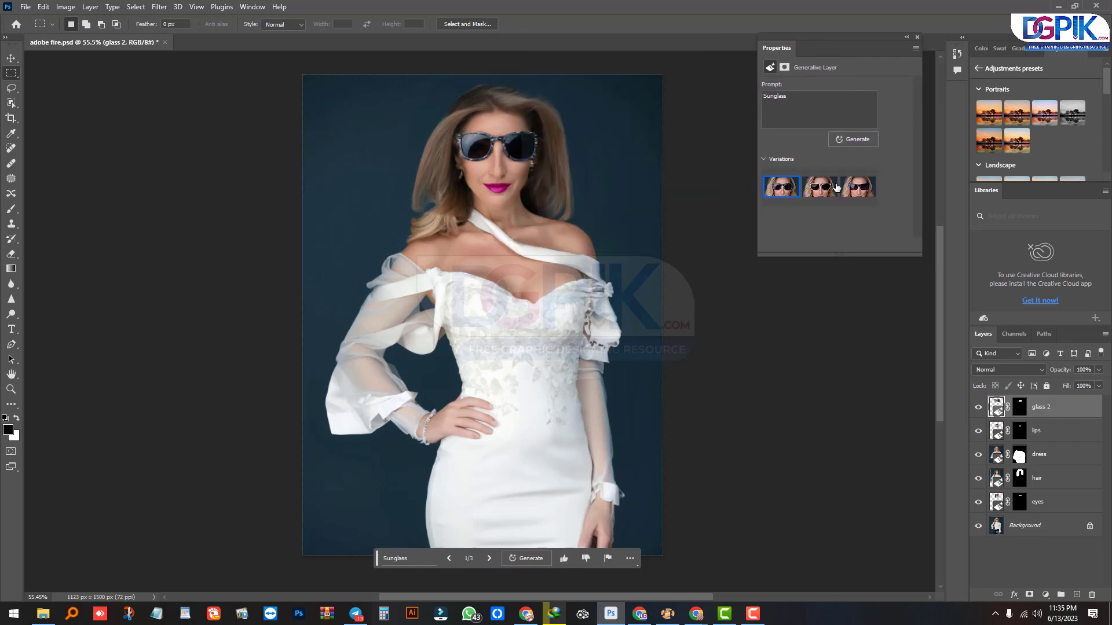
left_click(817, 193)
left_click(860, 194)
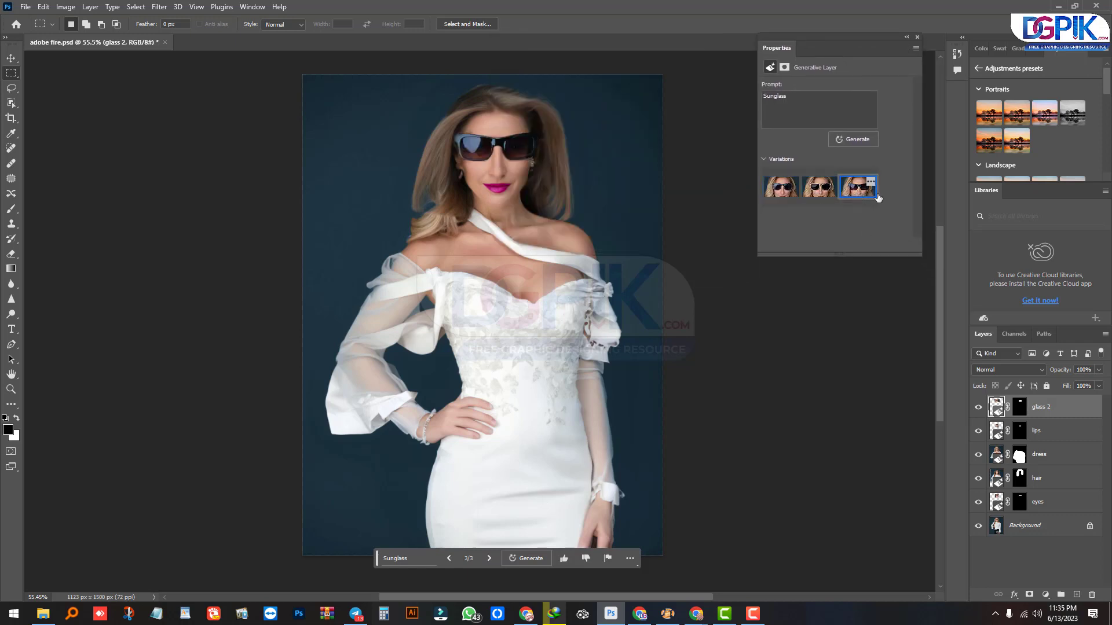
Compare the lips layer's generated variations and switch it to the third one
left_click(1051, 432)
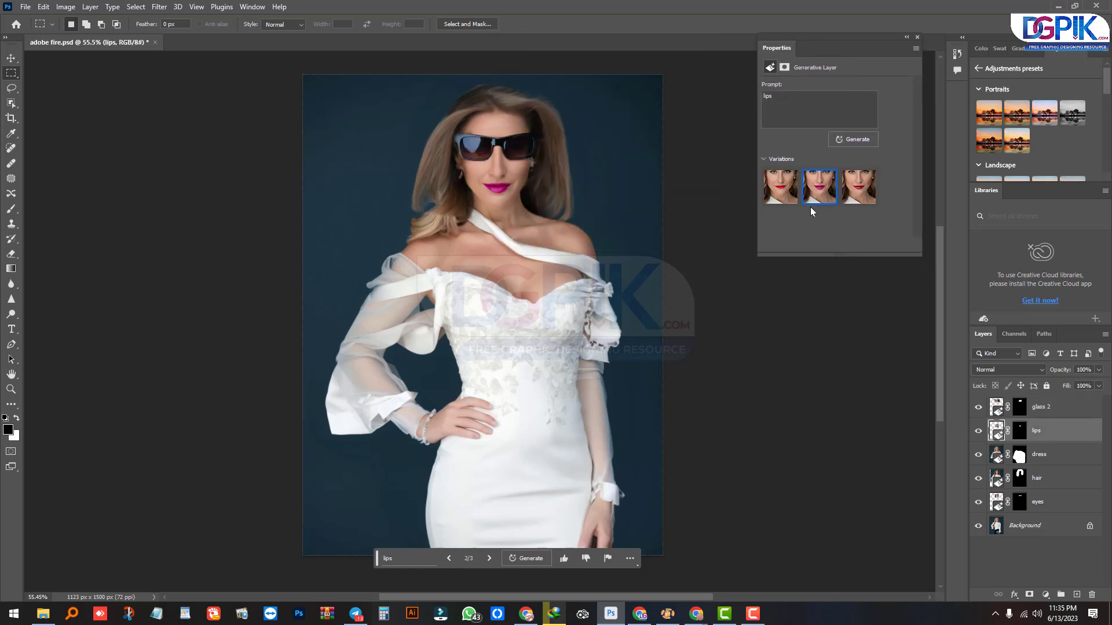
left_click(784, 191)
left_click(851, 197)
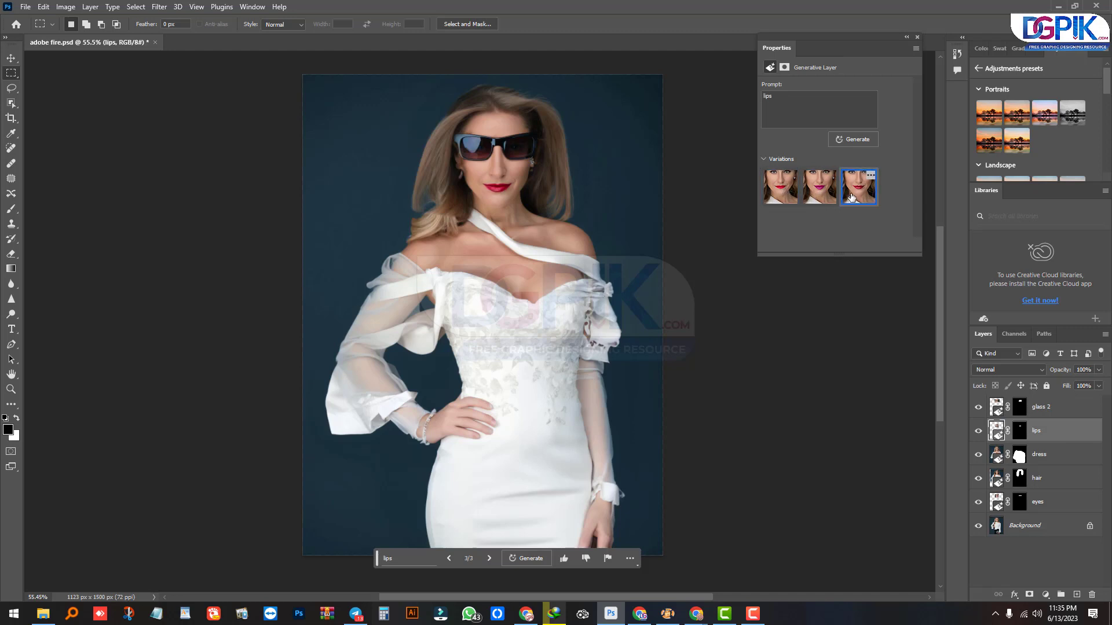
Compare the dress layer's three "change dress" variations and keep the first one
left_click(1040, 454)
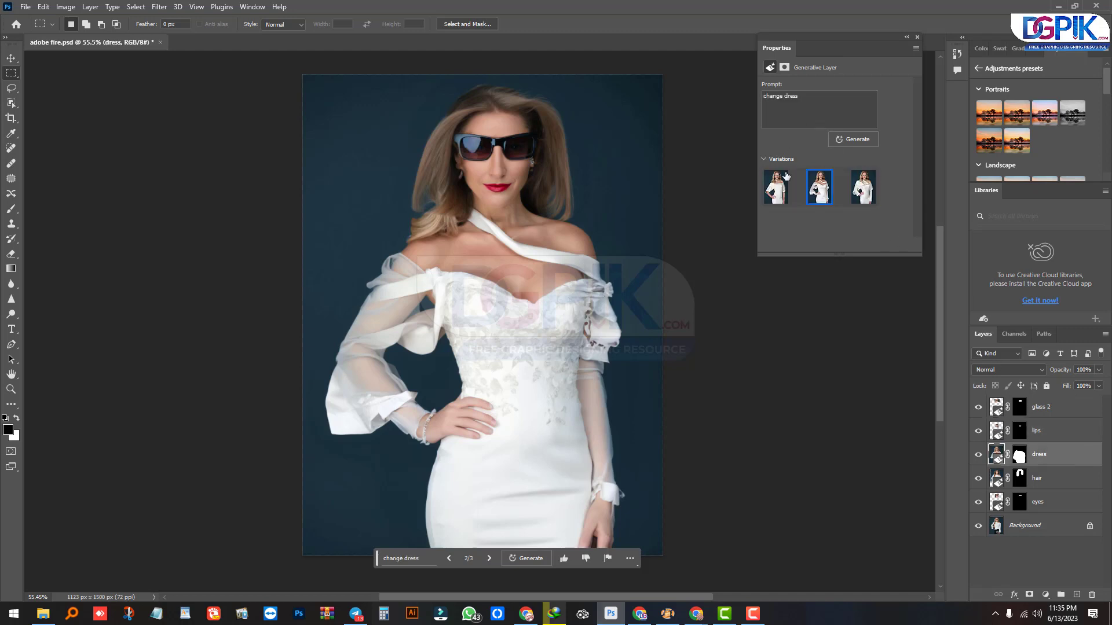
left_click(776, 188)
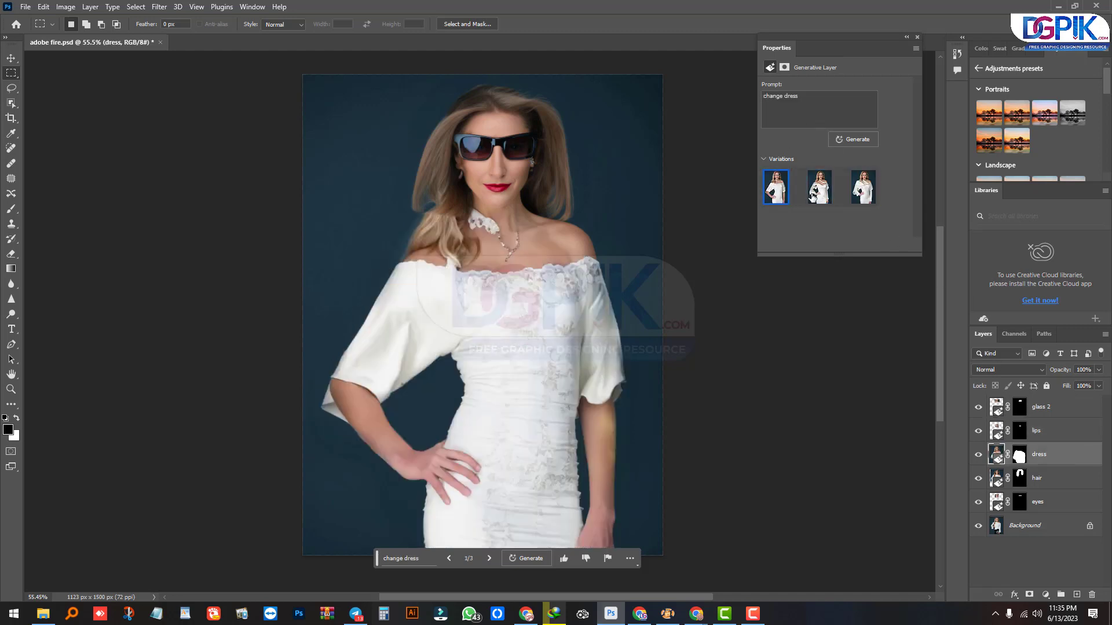
left_click(860, 200)
left_click(821, 197)
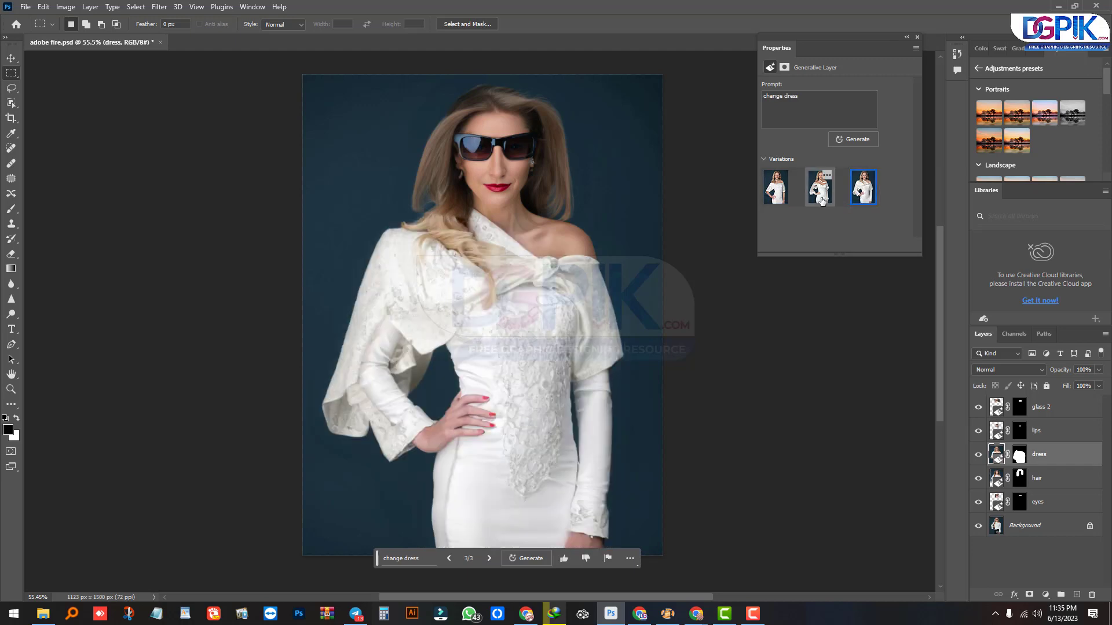
left_click(781, 196)
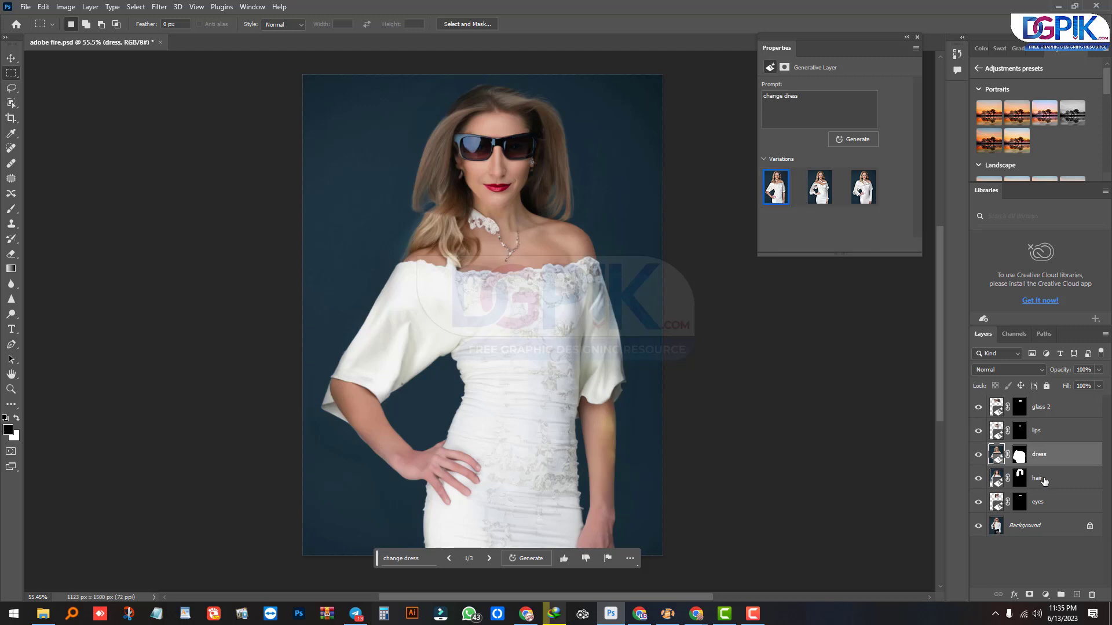
Compare the hair layer's three generated hairstyles, ending on the third variation
left_click(1042, 480)
left_click(788, 199)
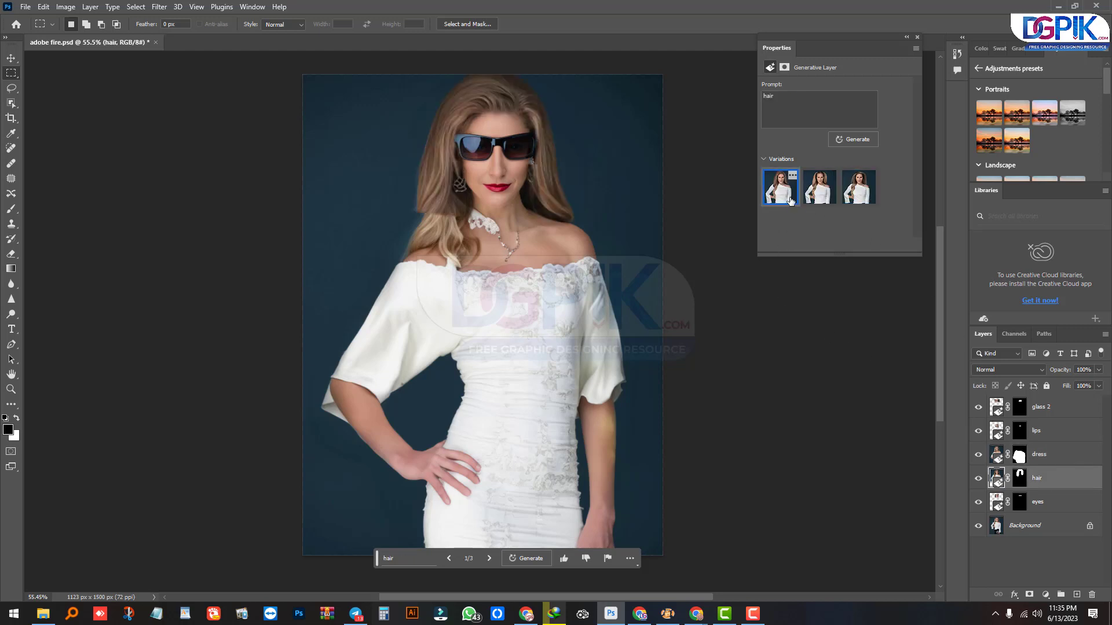
left_click(820, 191)
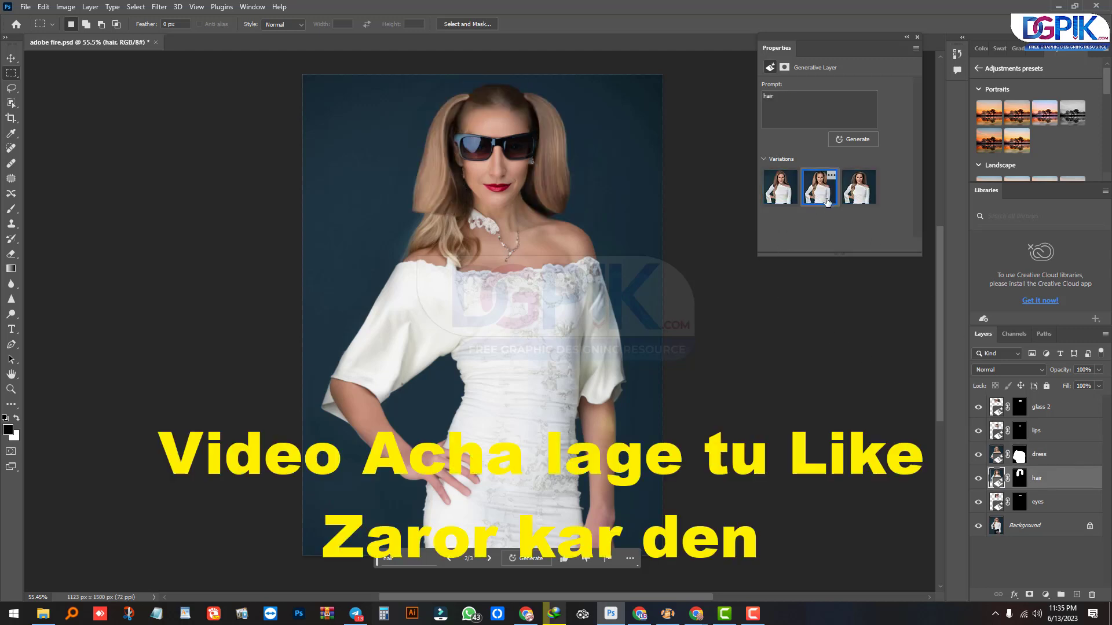
left_click(856, 202)
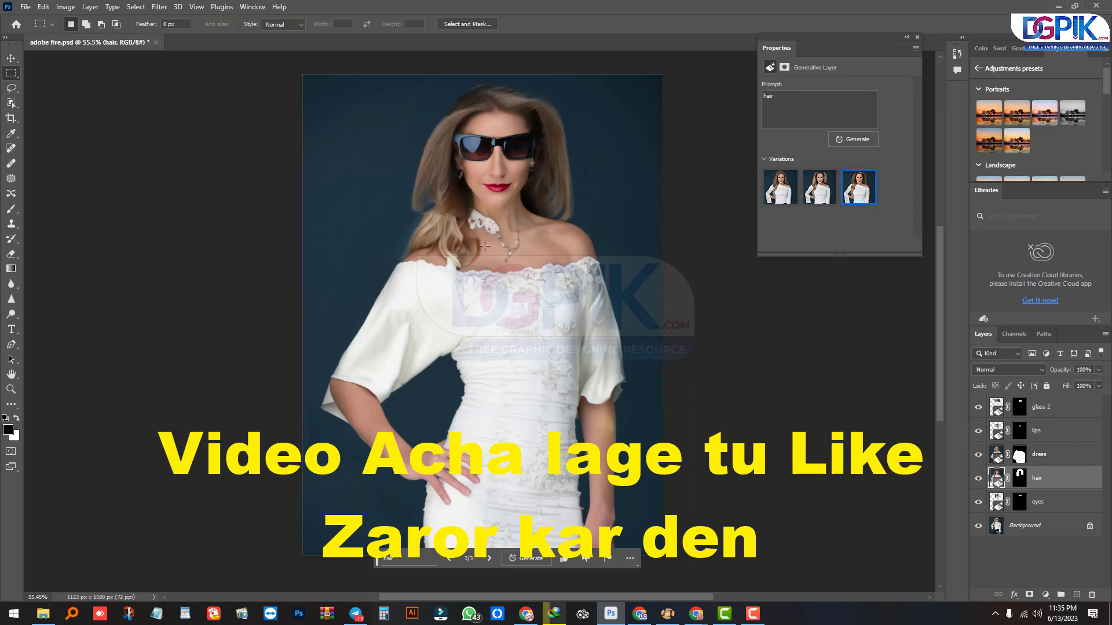
Hide the glass 2 layer, compare the eyes layer's variations, keep the third one and collapse the Properties panel
left_click(1050, 508)
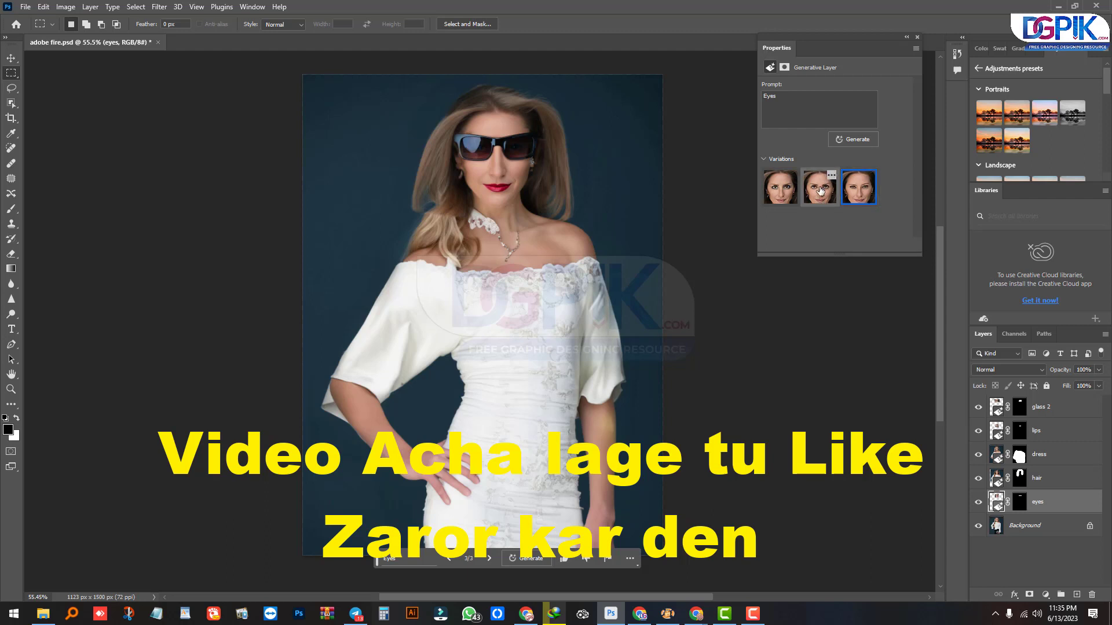
left_click(780, 186)
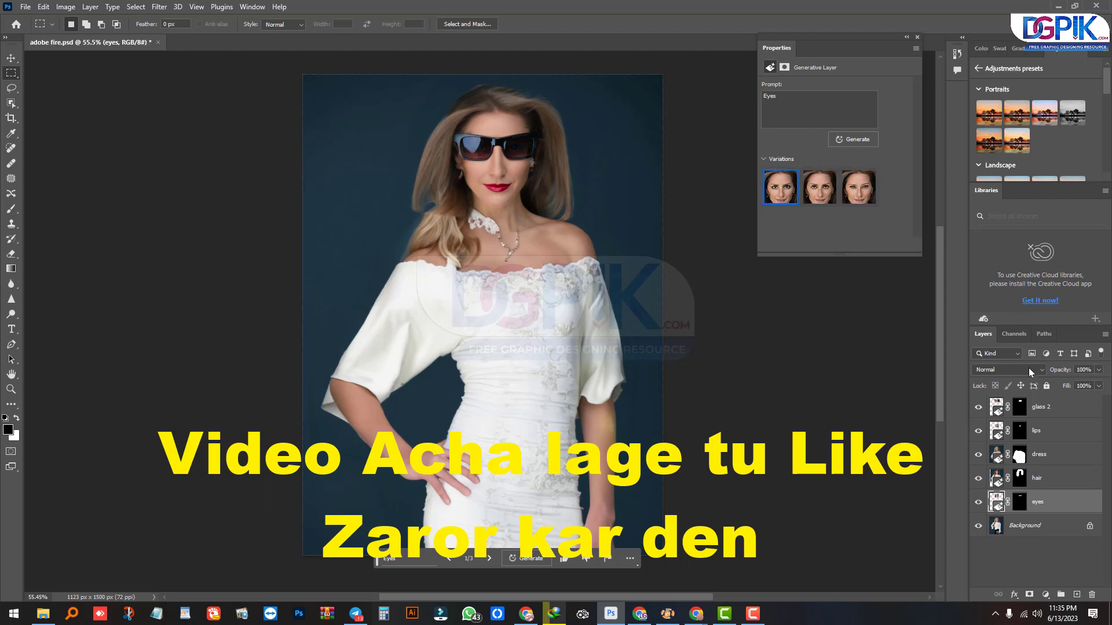
left_click(978, 407)
left_click(825, 201)
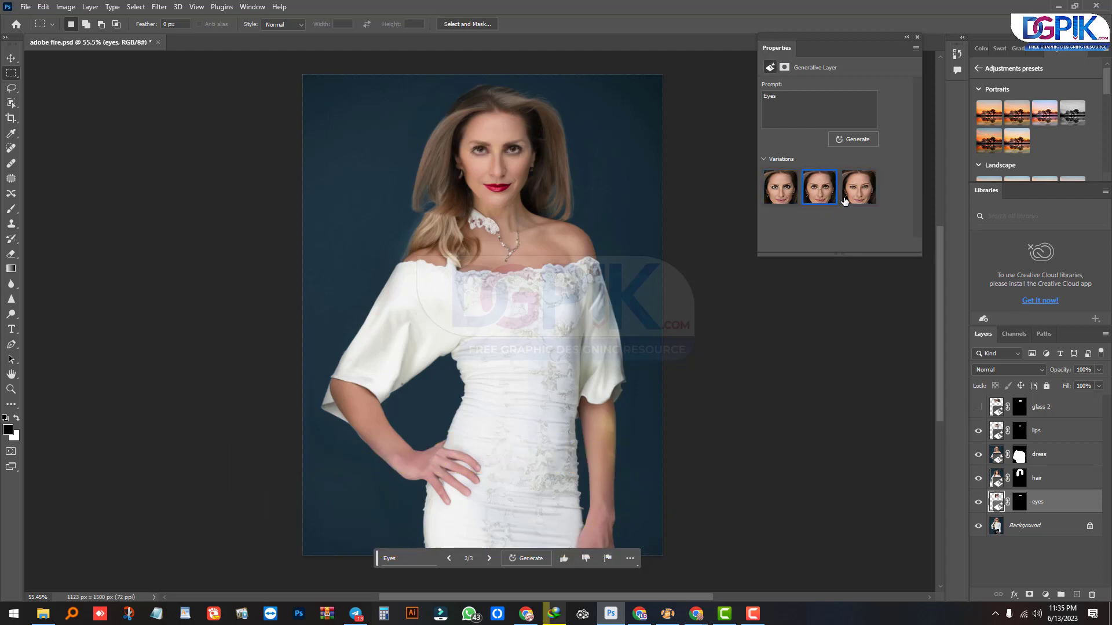
left_click(858, 190)
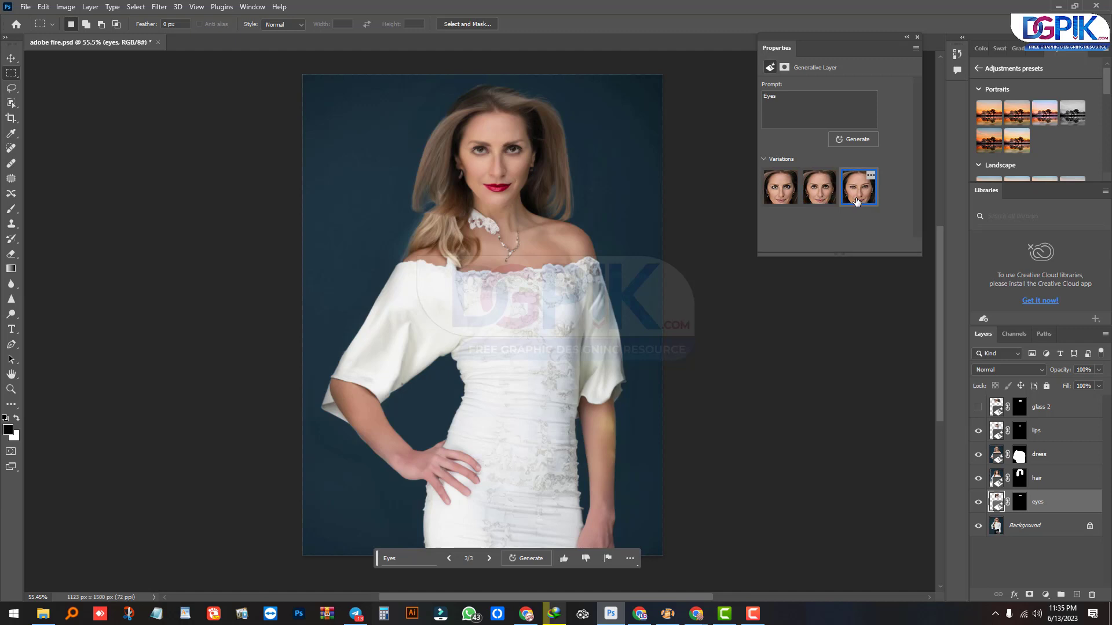
left_click(907, 37)
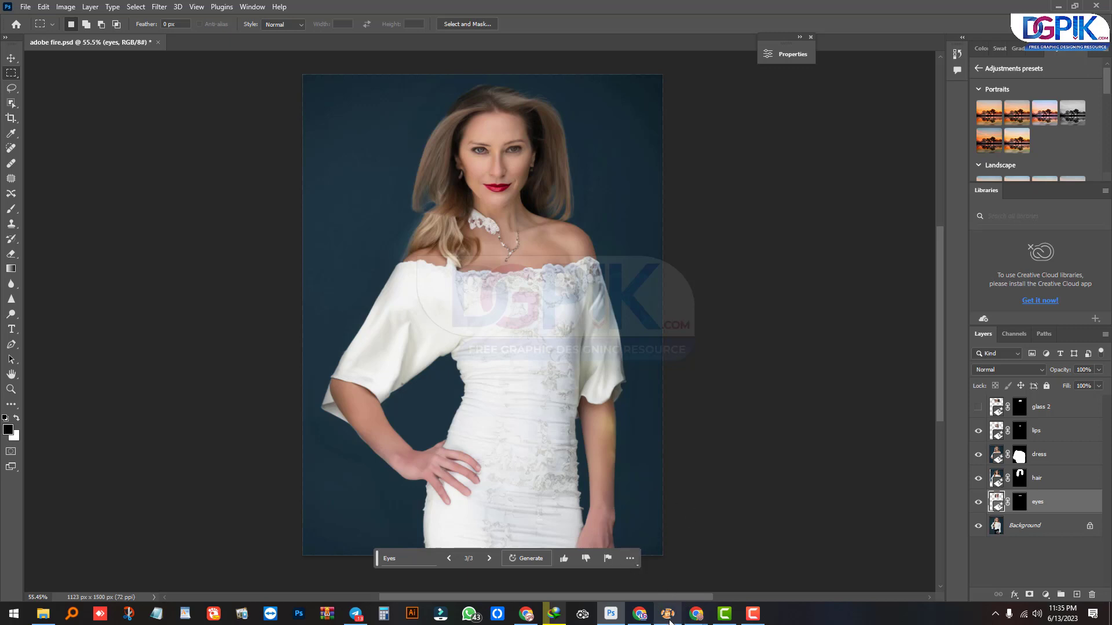
Switch to the DGPiK.com group chat in Telegram and look through the June 12 messages about Firefly and Photoshop Beta problems
left_click(362, 616)
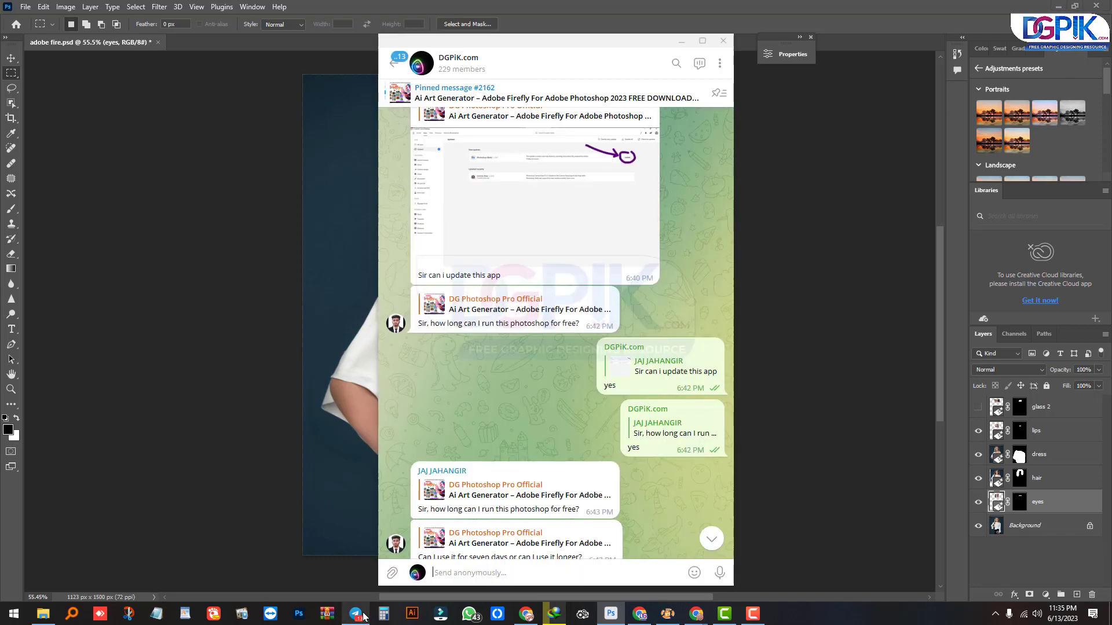
scroll(576, 416, "down", 15)
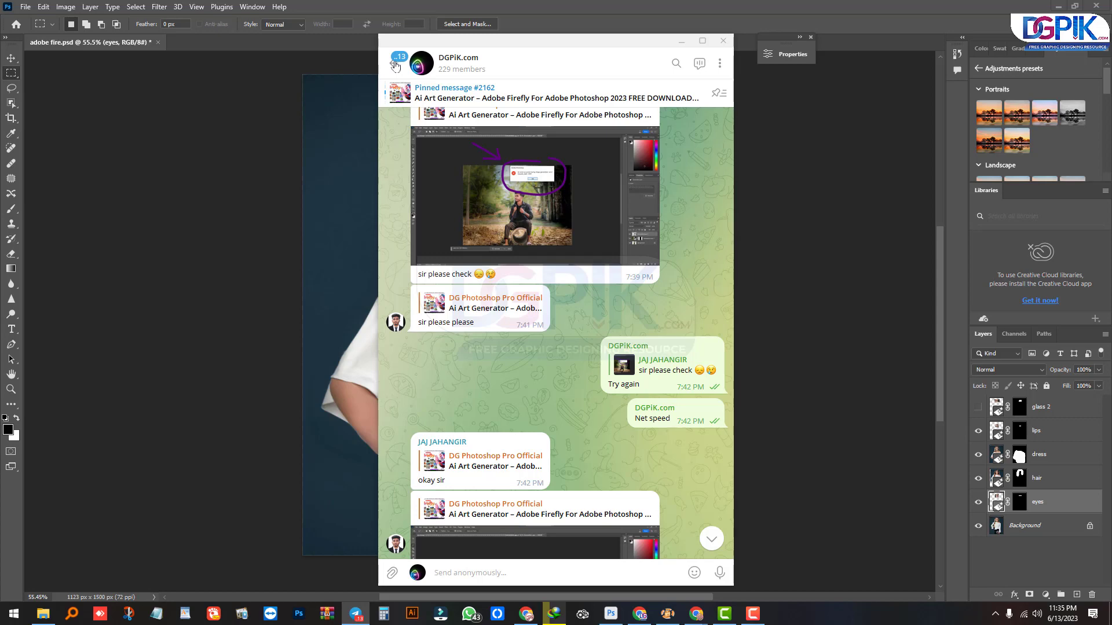
scroll(551, 373, "down", 5)
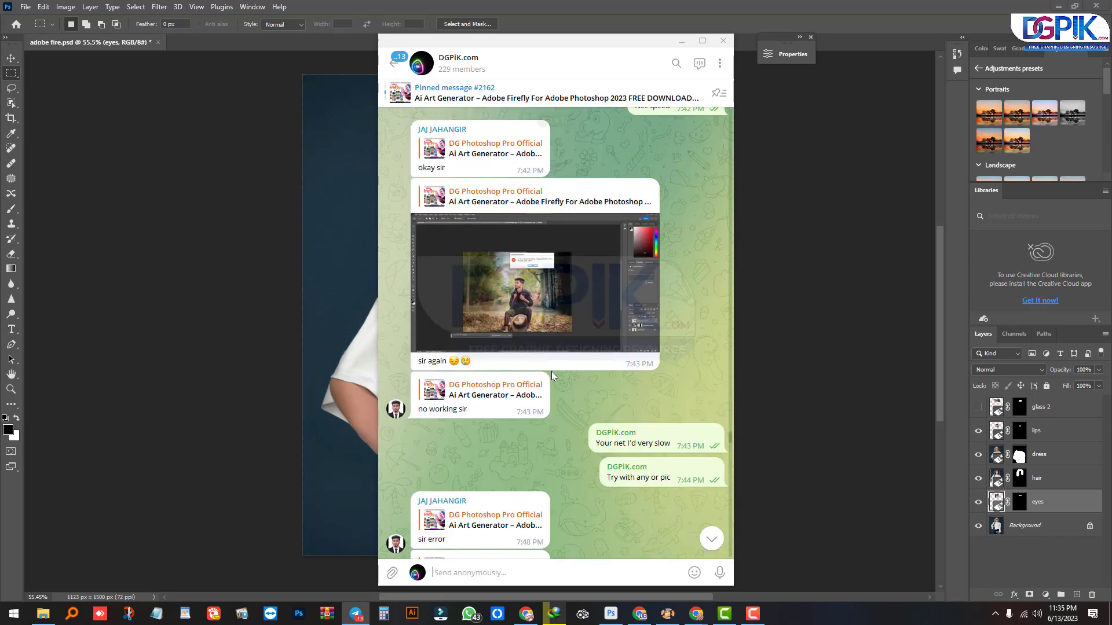
scroll(551, 370, "up", 15)
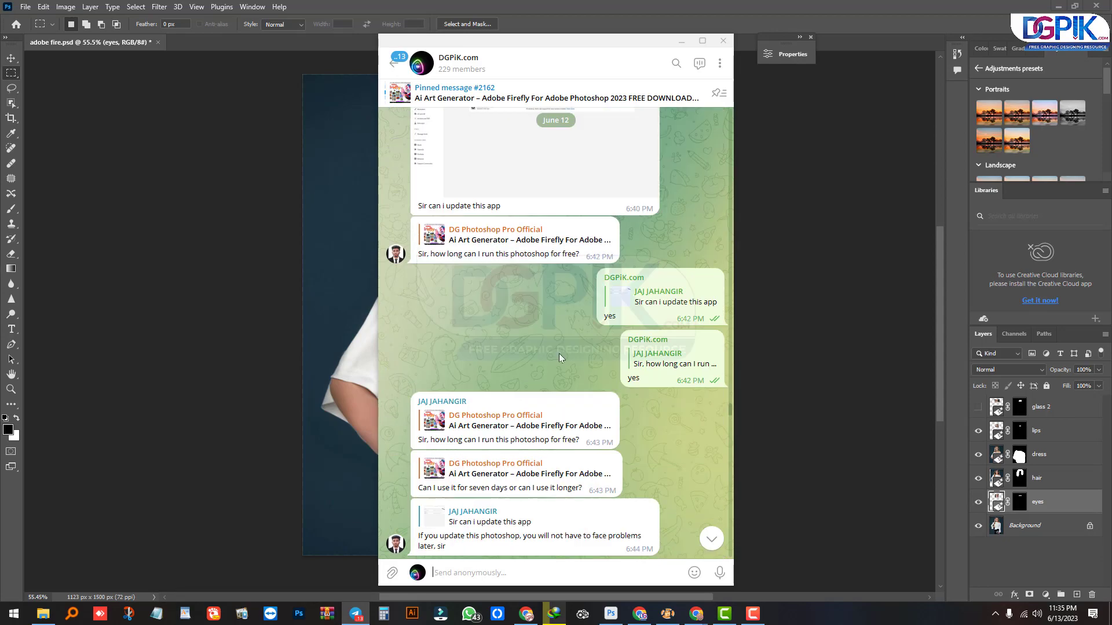
scroll(559, 353, "up", 15)
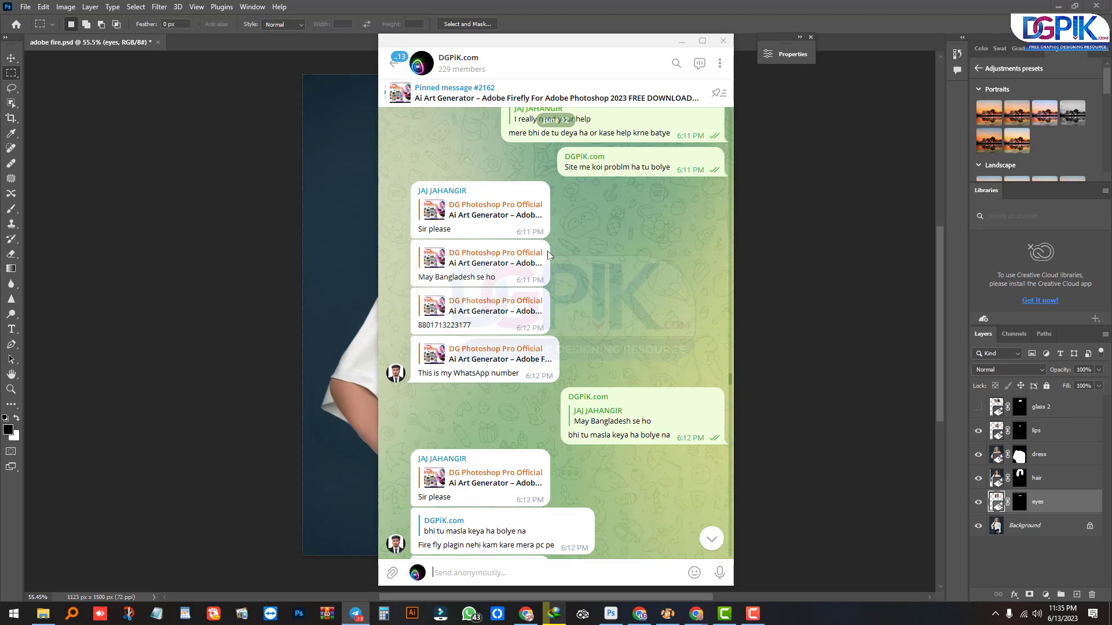
scroll(548, 252, "up", 15)
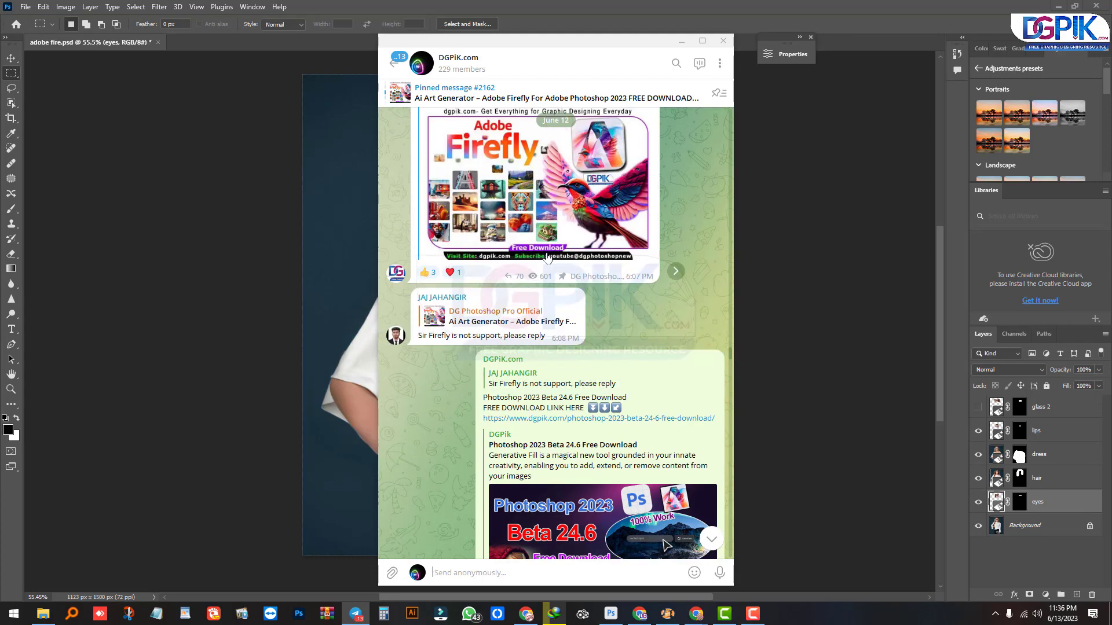
scroll(547, 257, "up", 15)
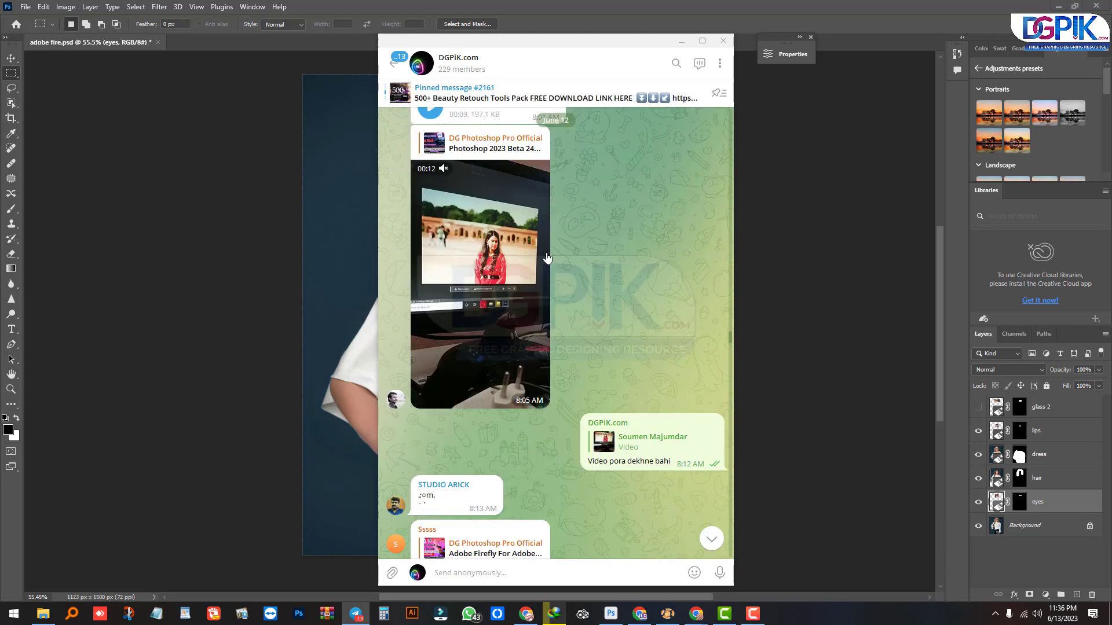
scroll(546, 257, "up", 4)
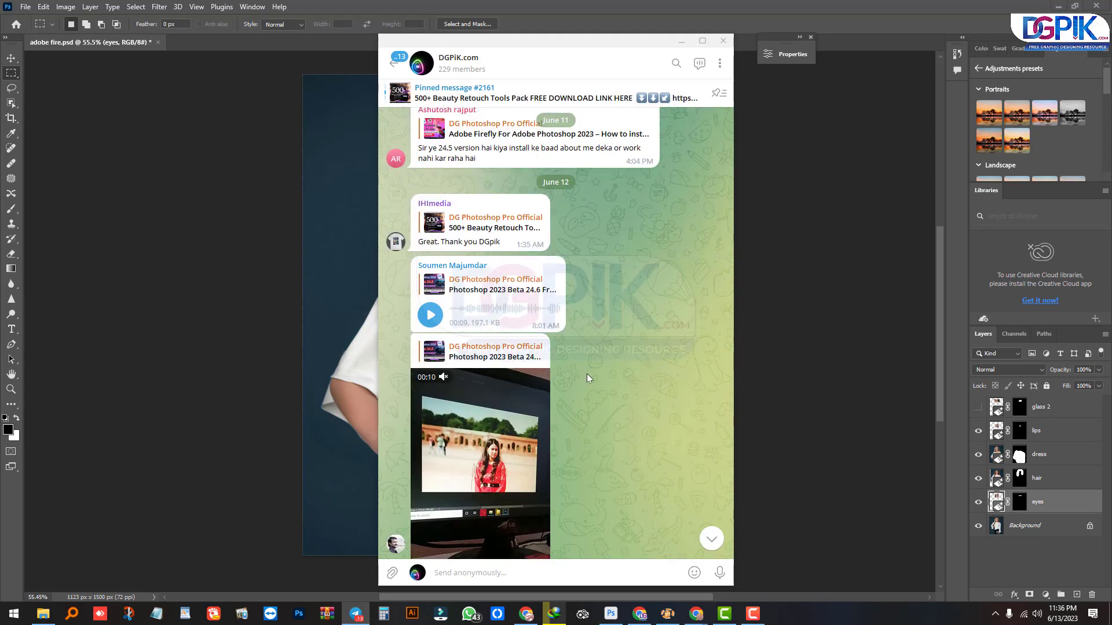